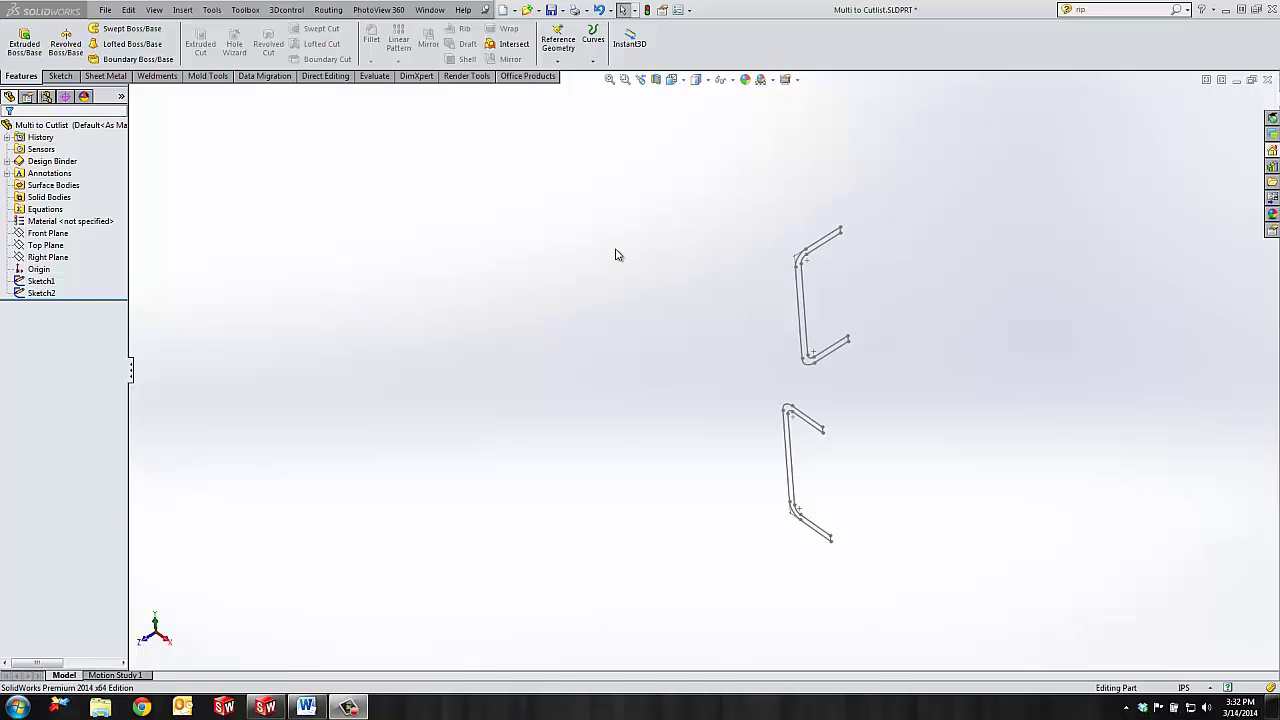
- Extrude the lower C sketch Mid Plane 20 in into a solid channel, Boss-Extrude1
{"action": "left_click", "coordinate": [22, 55]}
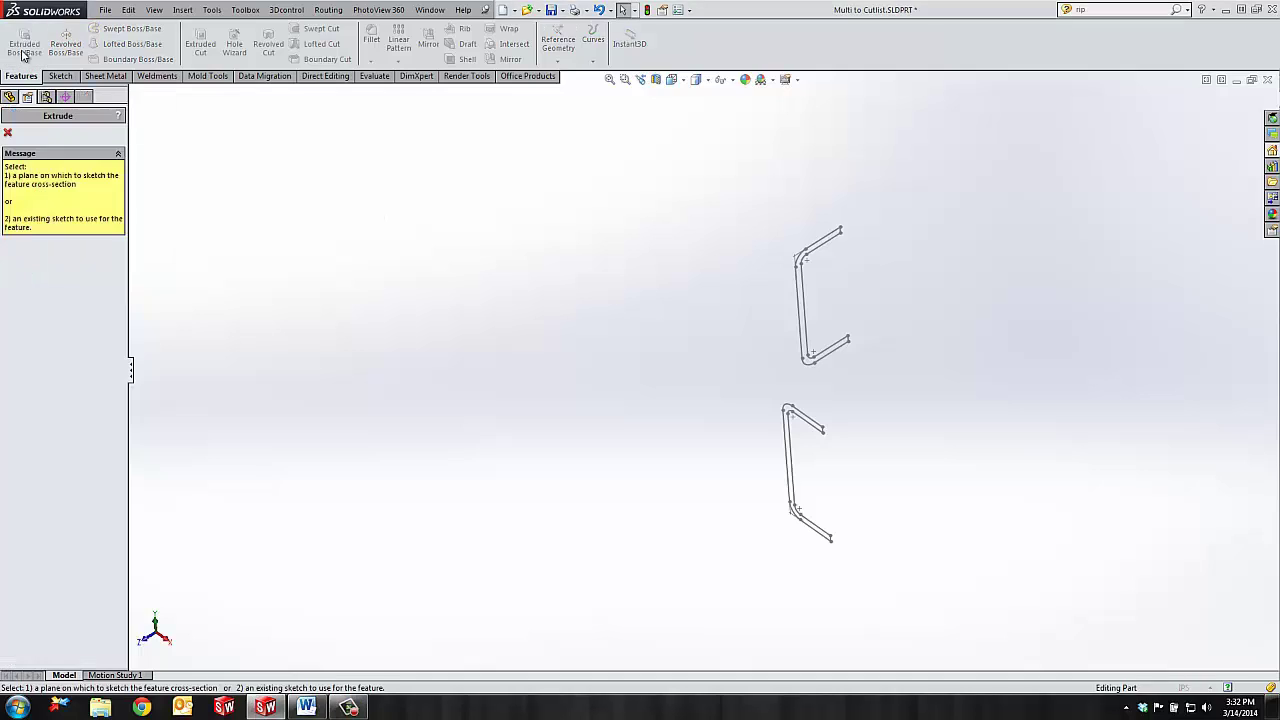
{"action": "left_click", "coordinate": [809, 425]}
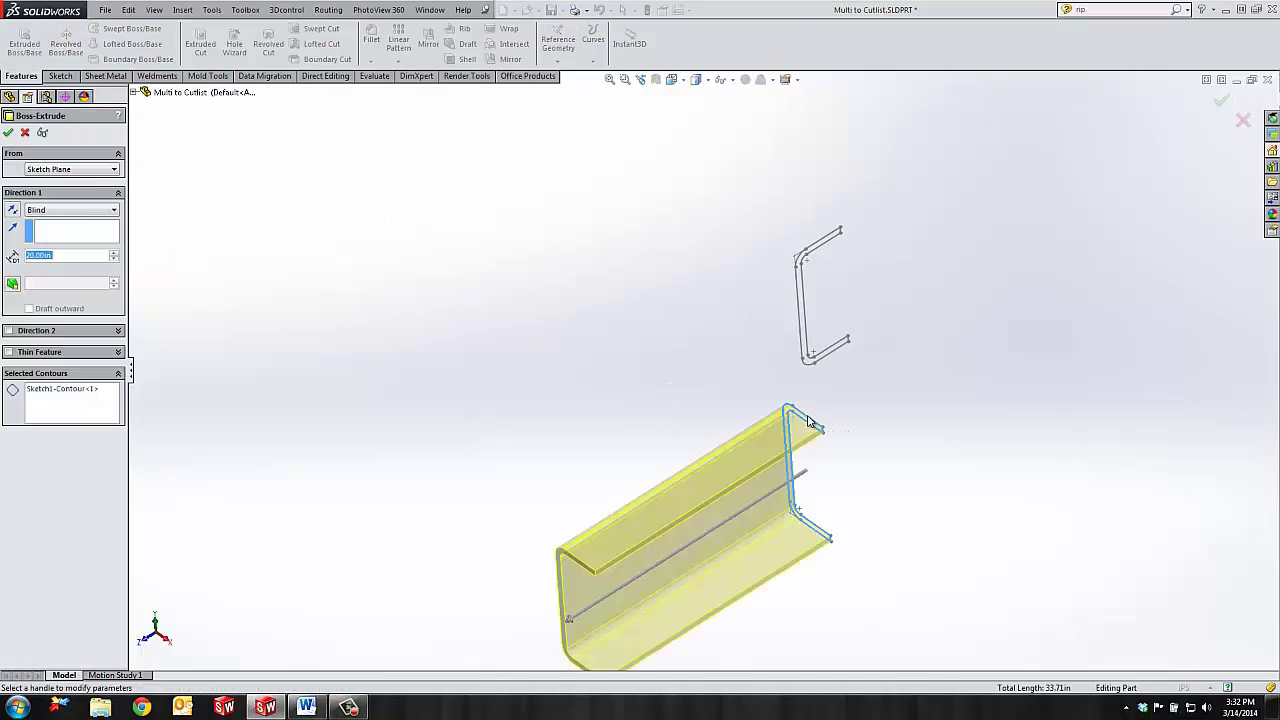
{"action": "left_click", "coordinate": [72, 211]}
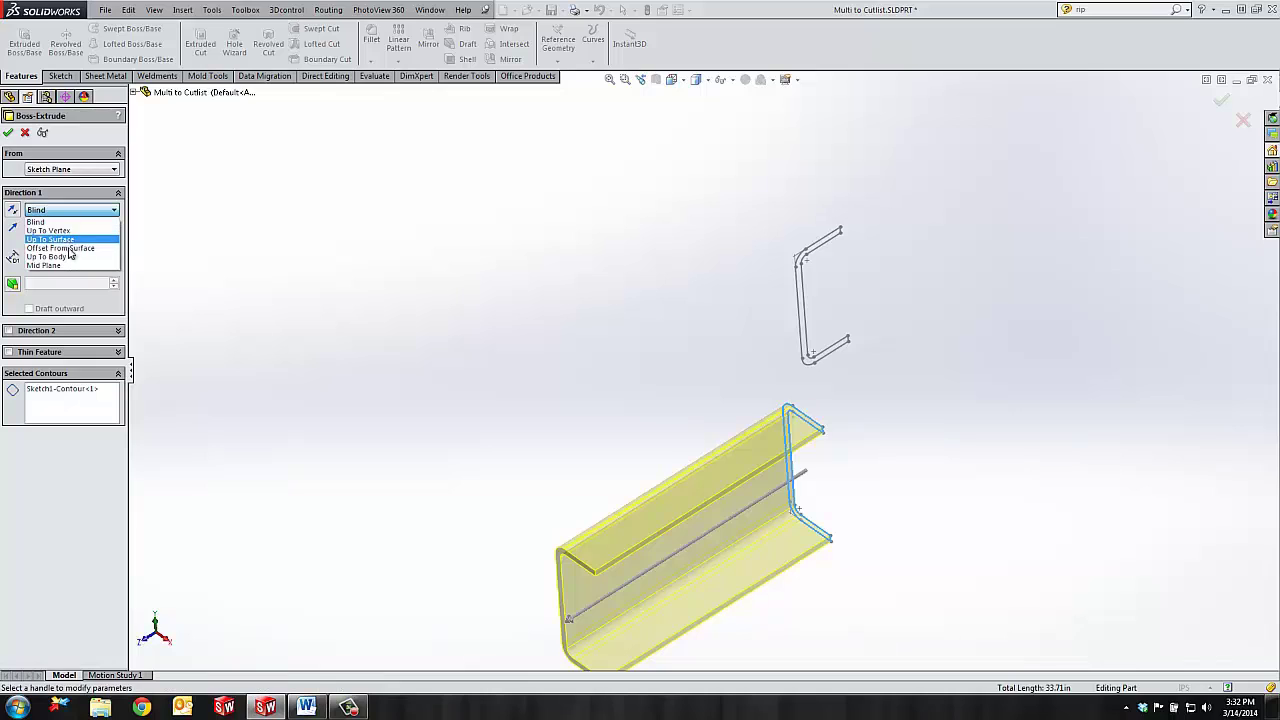
{"action": "left_click", "coordinate": [62, 265]}
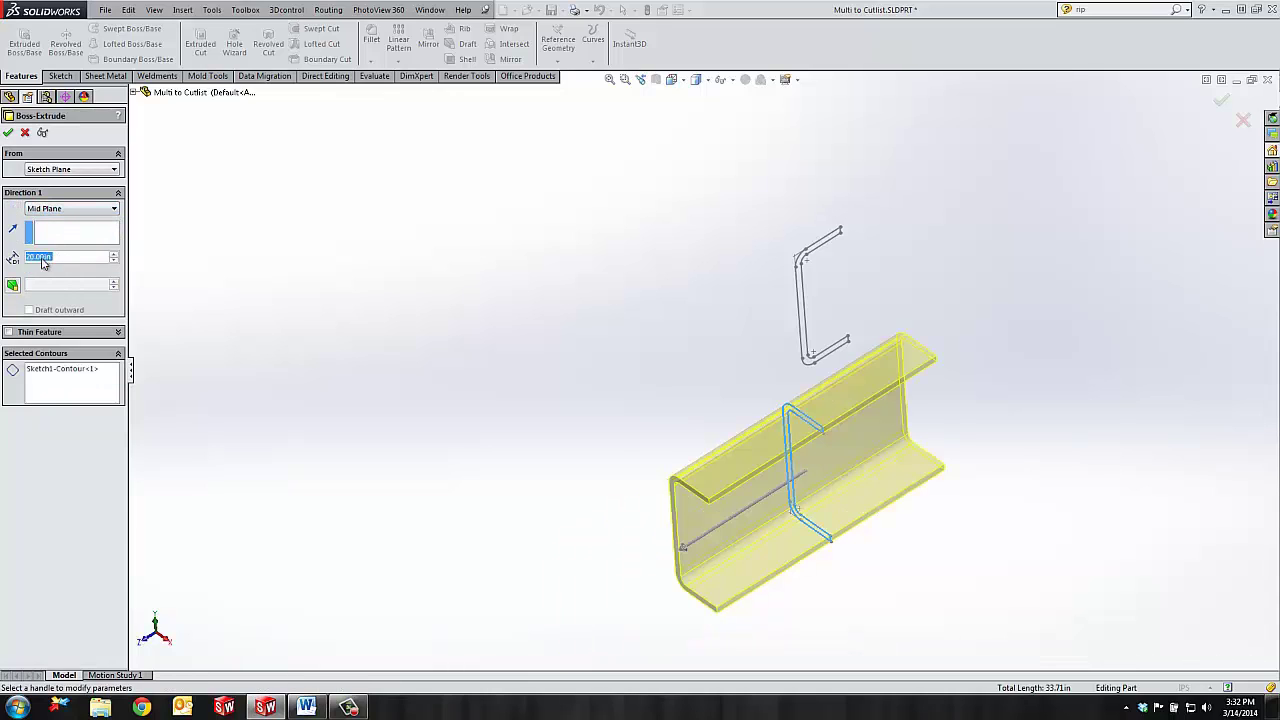
{"action": "left_click", "coordinate": [8, 132]}
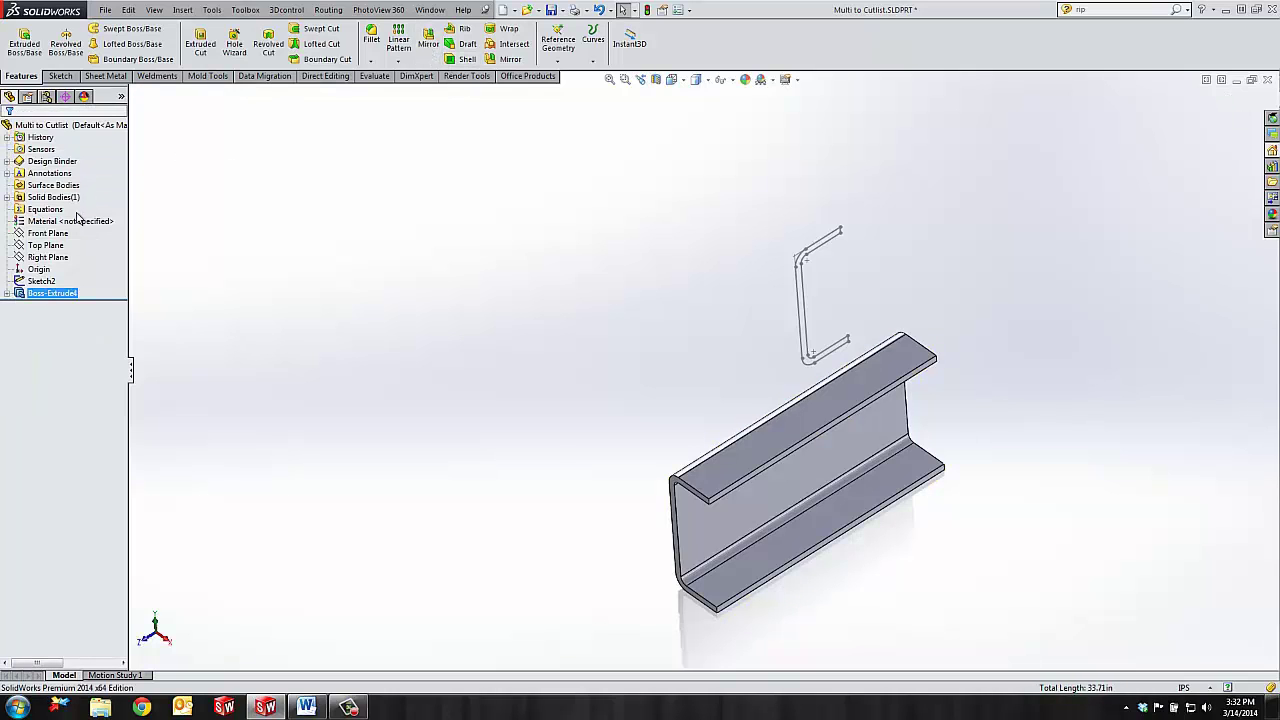
- Mirror the C-channel body across the Right Plane with Merge solids unchecked
{"action": "left_click", "coordinate": [43, 258]}
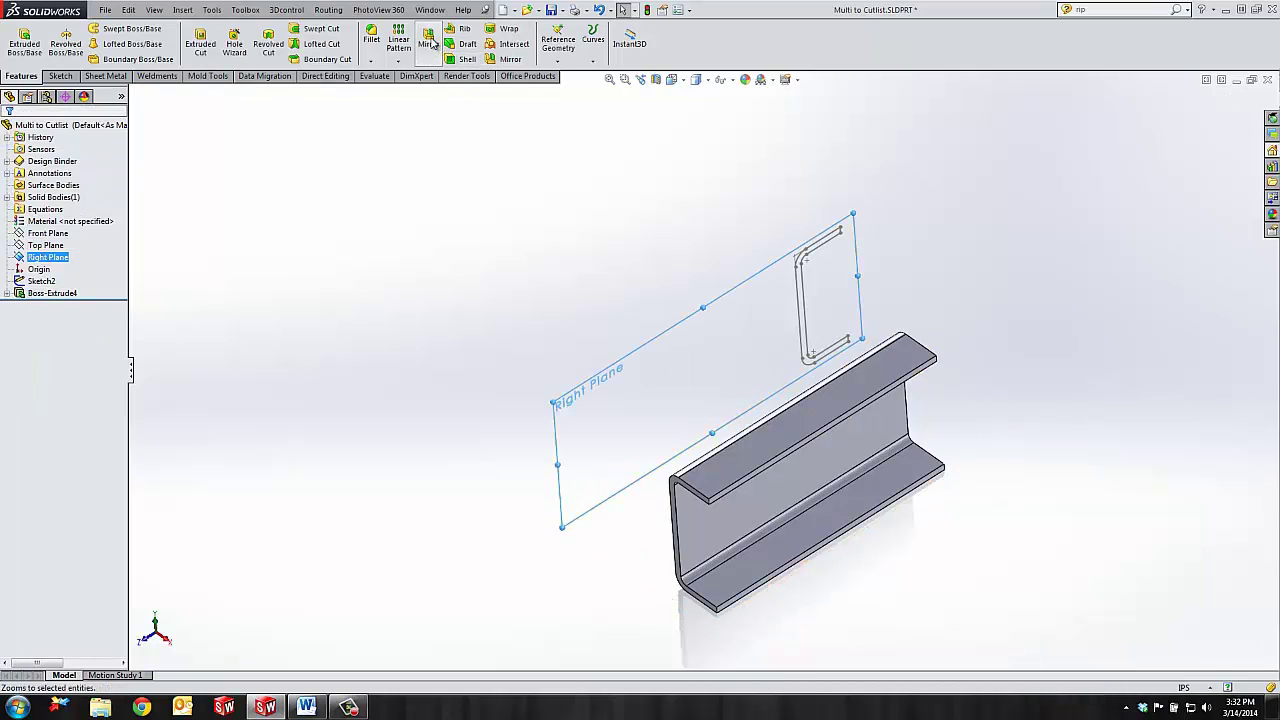
{"action": "left_click", "coordinate": [428, 42]}
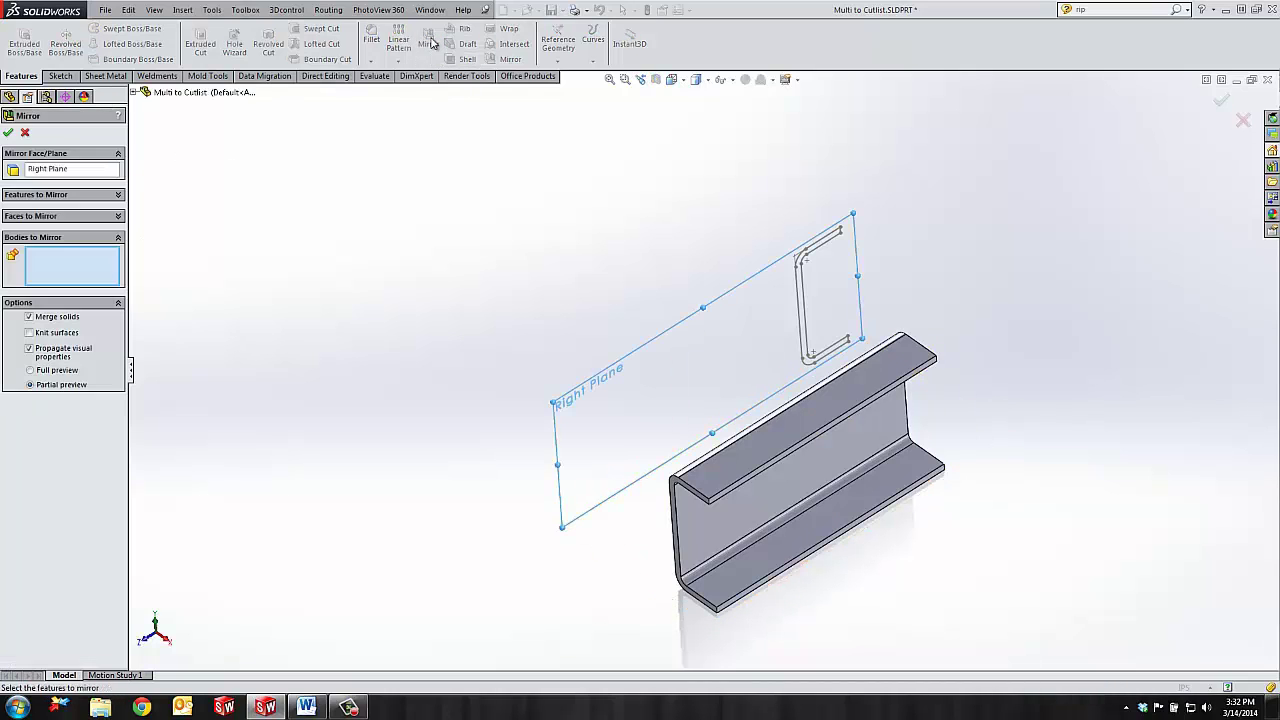
{"action": "left_click", "coordinate": [815, 405]}
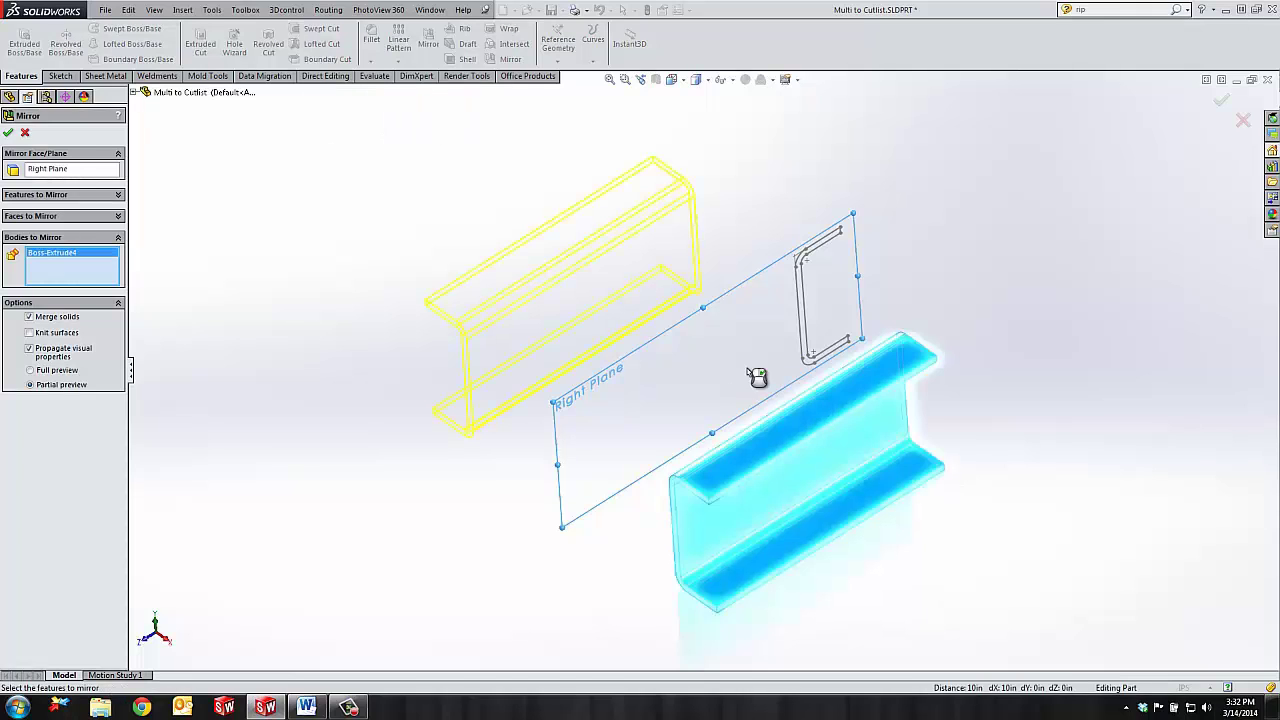
{"action": "left_click", "coordinate": [8, 132]}
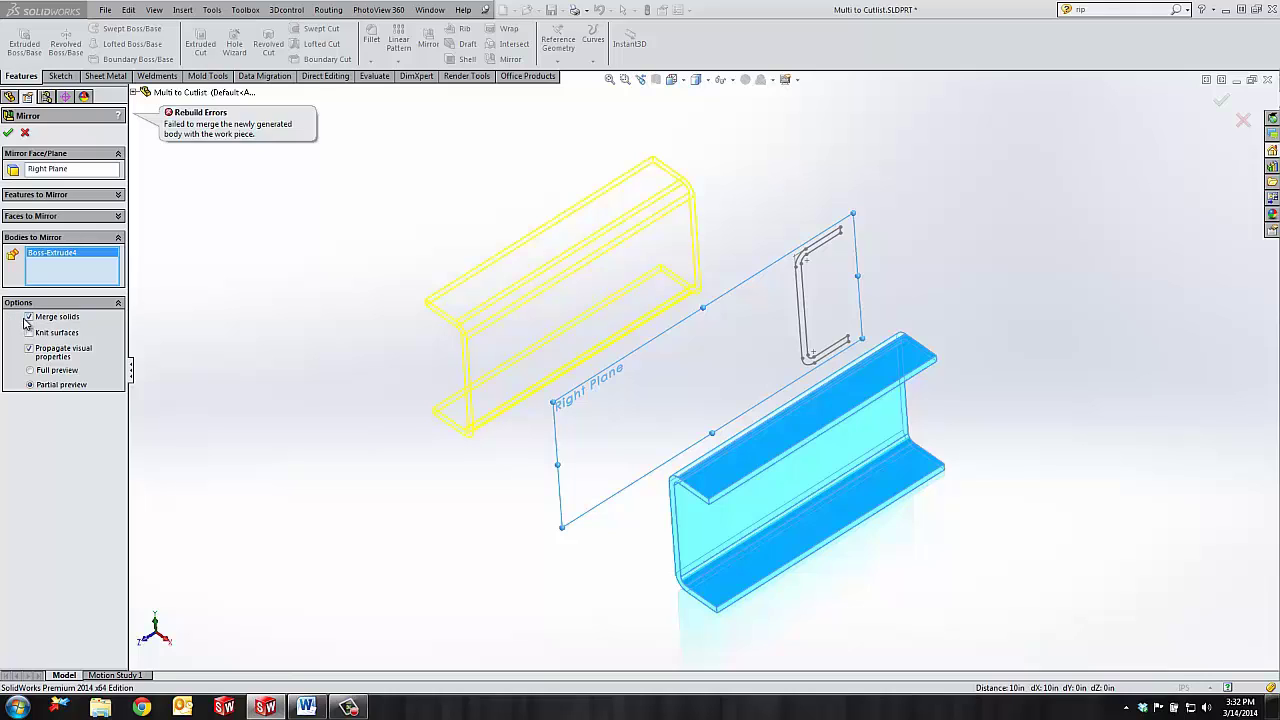
{"action": "left_click", "coordinate": [28, 317]}
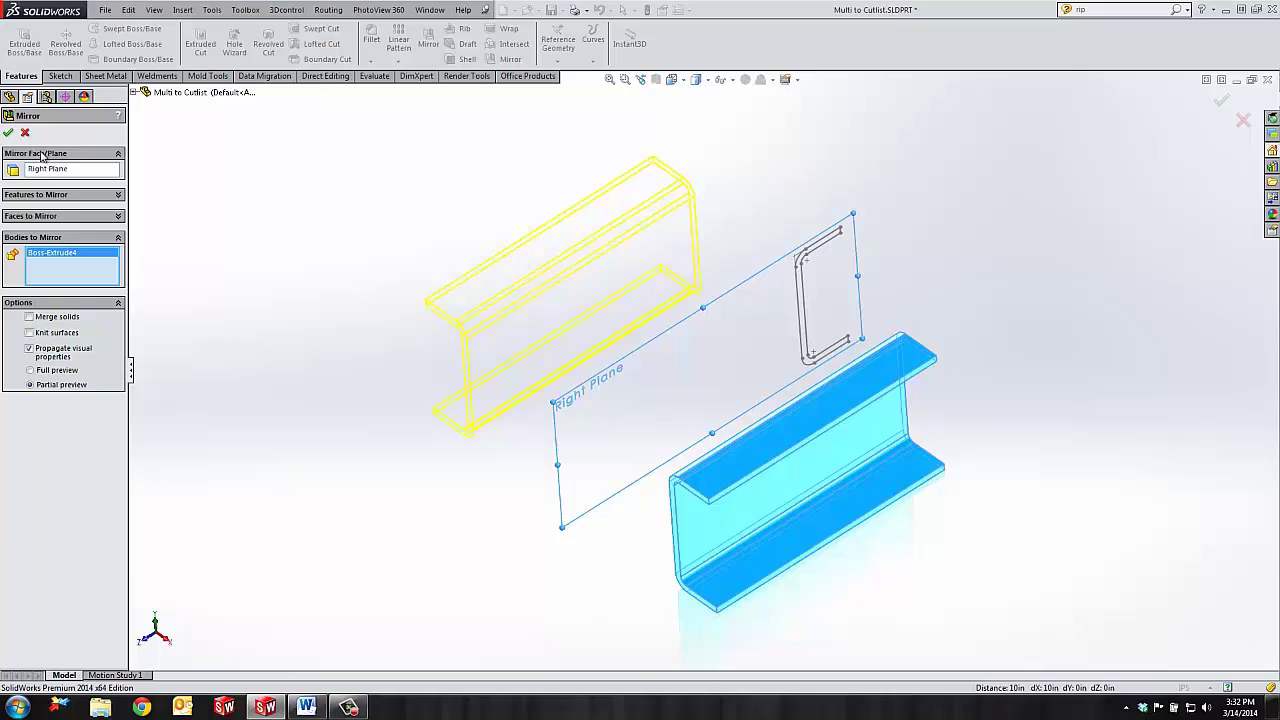
{"action": "left_click", "coordinate": [8, 132]}
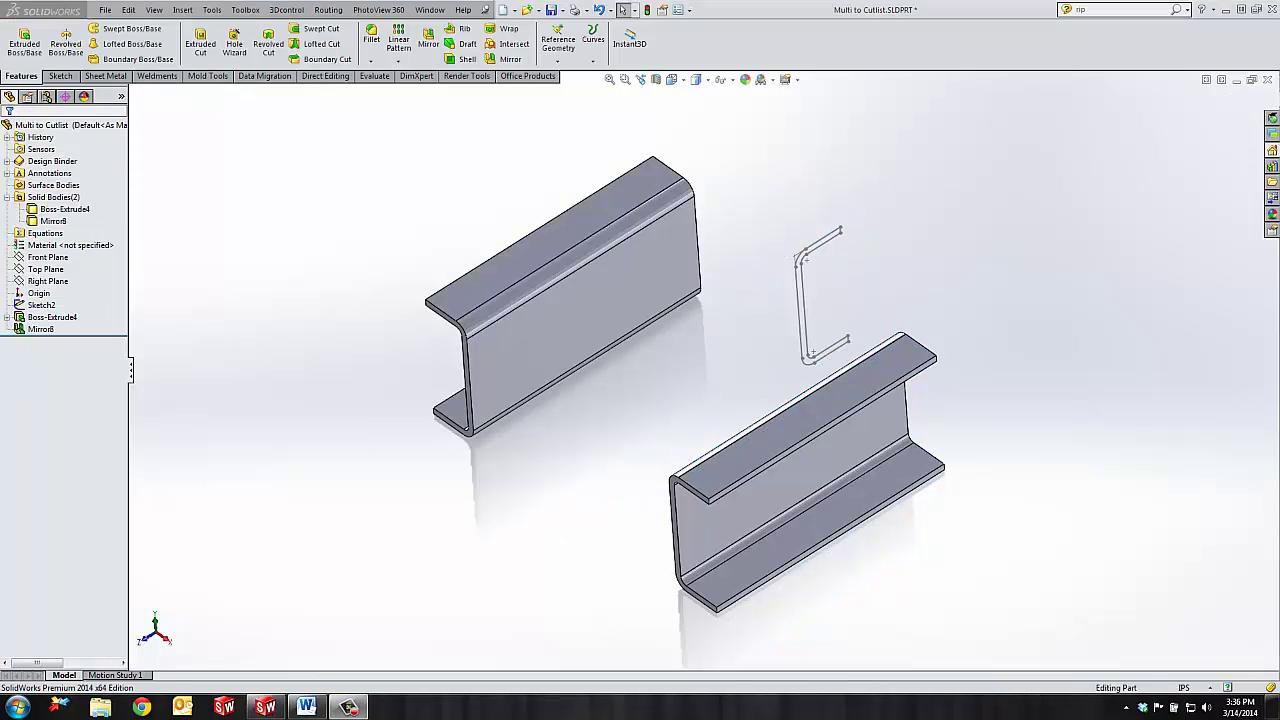
- Extrude the remaining C sketch Through All in both directions as an unmerged body
{"action": "left_click", "coordinate": [24, 42]}
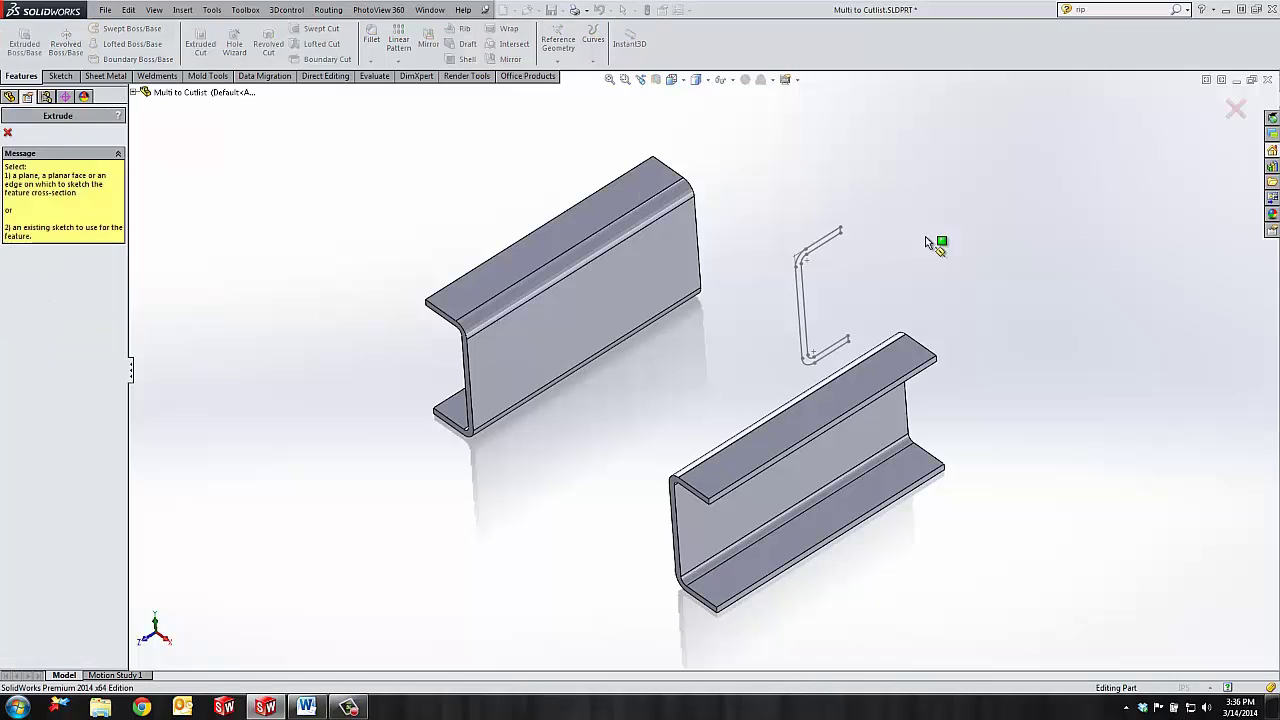
{"action": "left_click", "coordinate": [843, 232]}
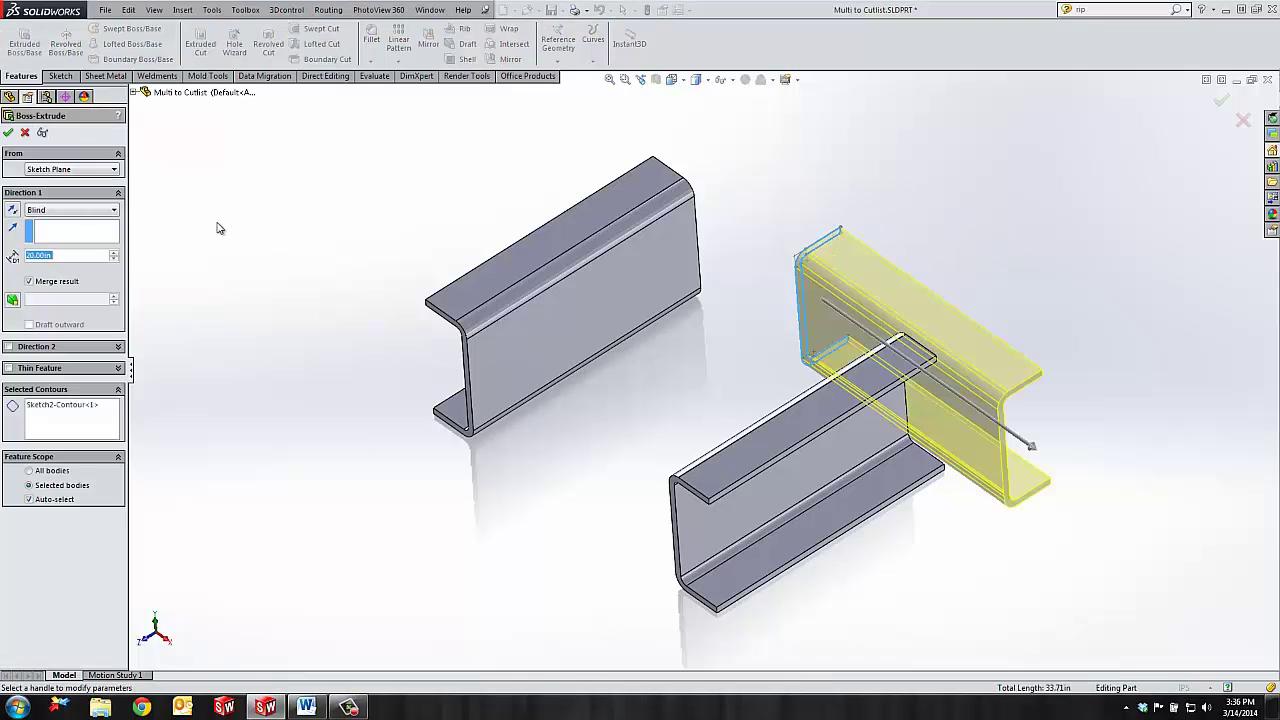
{"action": "left_click", "coordinate": [90, 213]}
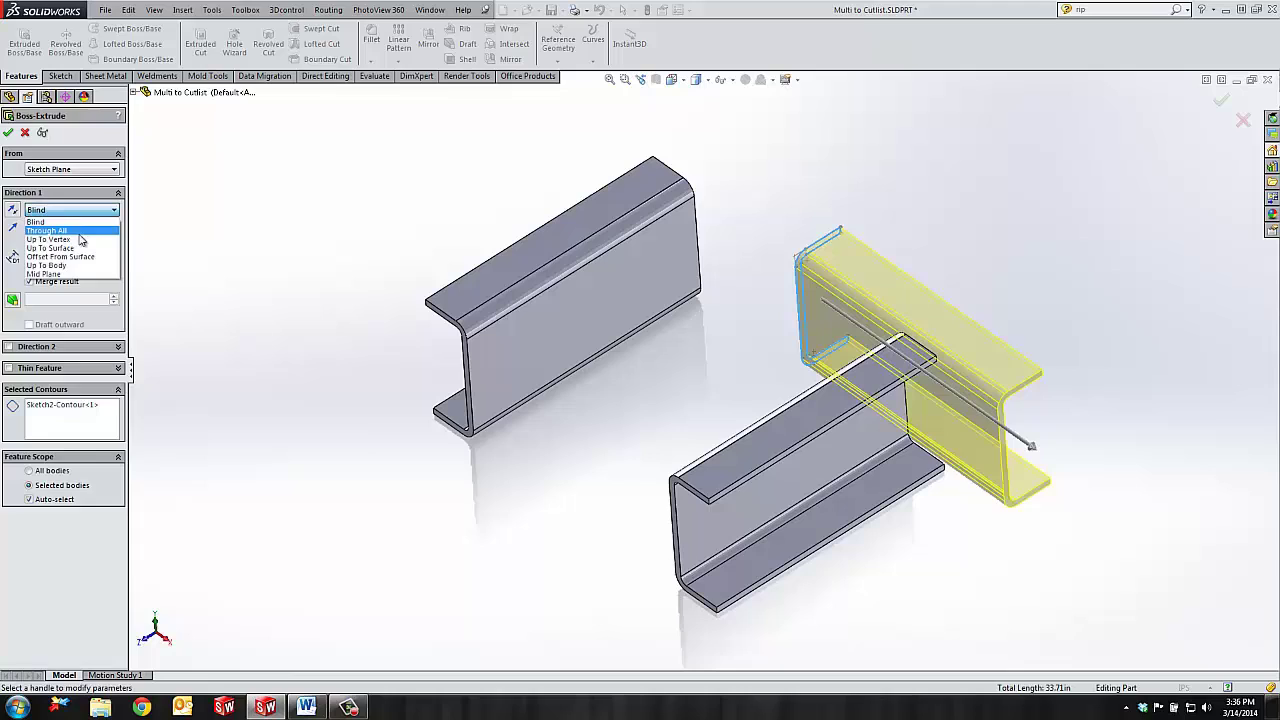
{"action": "left_click", "coordinate": [81, 238]}
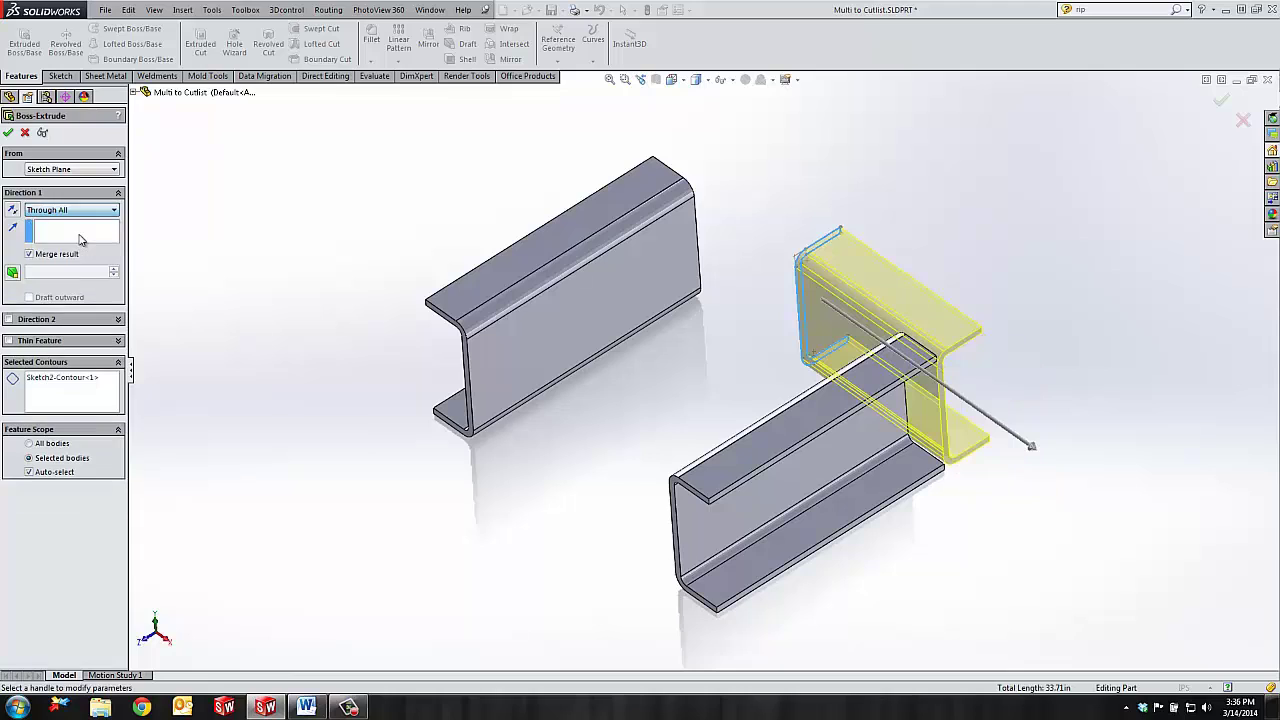
{"action": "left_click", "coordinate": [38, 320]}
{"action": "left_click", "coordinate": [71, 338]}
{"action": "left_click", "coordinate": [66, 362]}
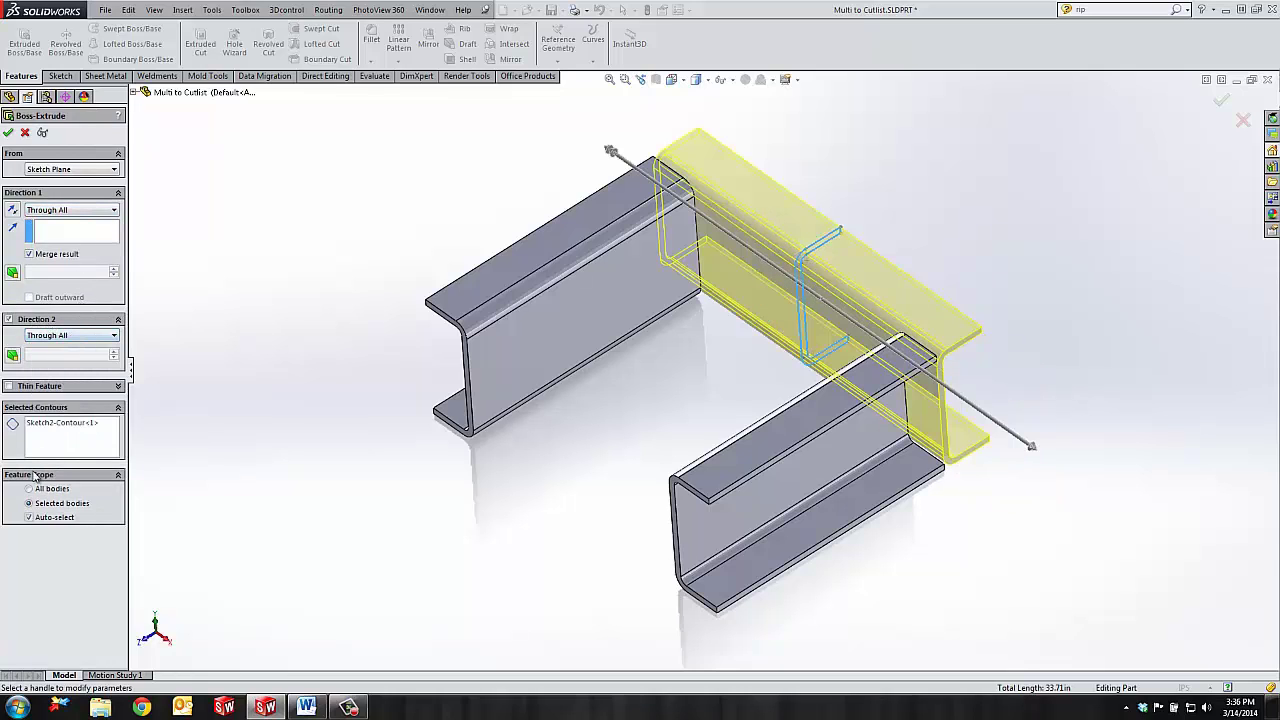
{"action": "left_click", "coordinate": [37, 255]}
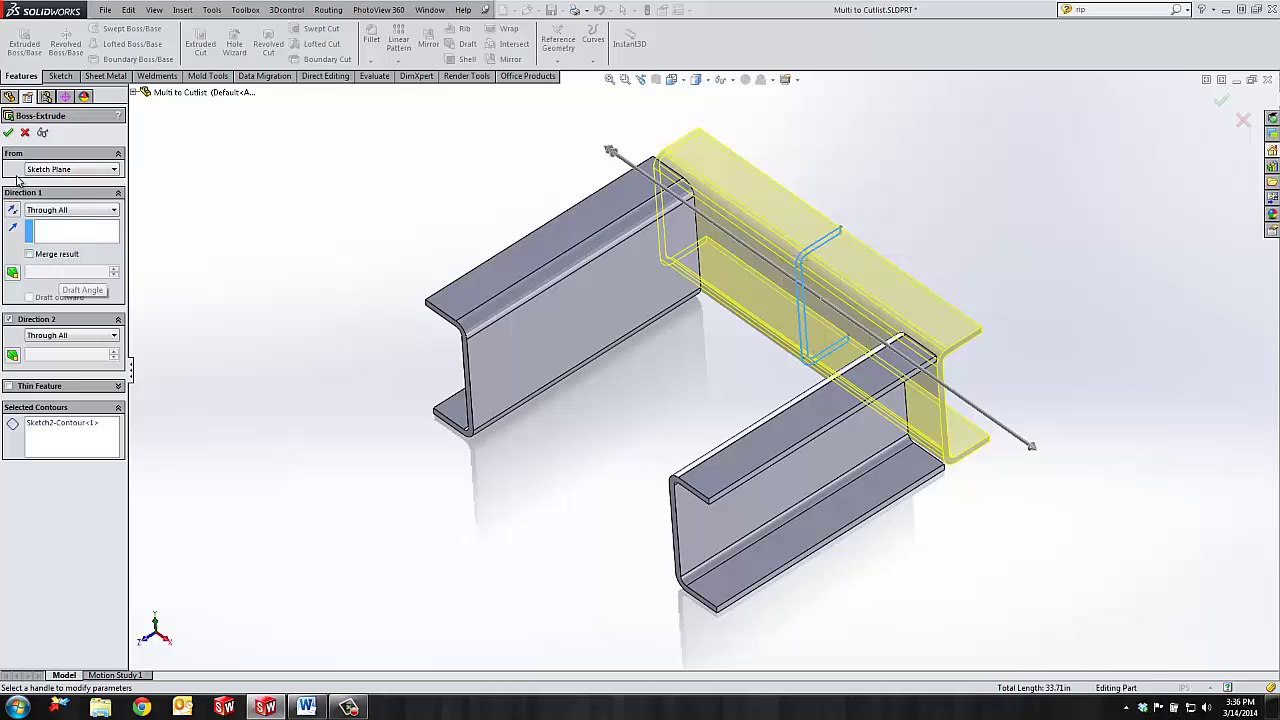
{"action": "left_click", "coordinate": [9, 133]}
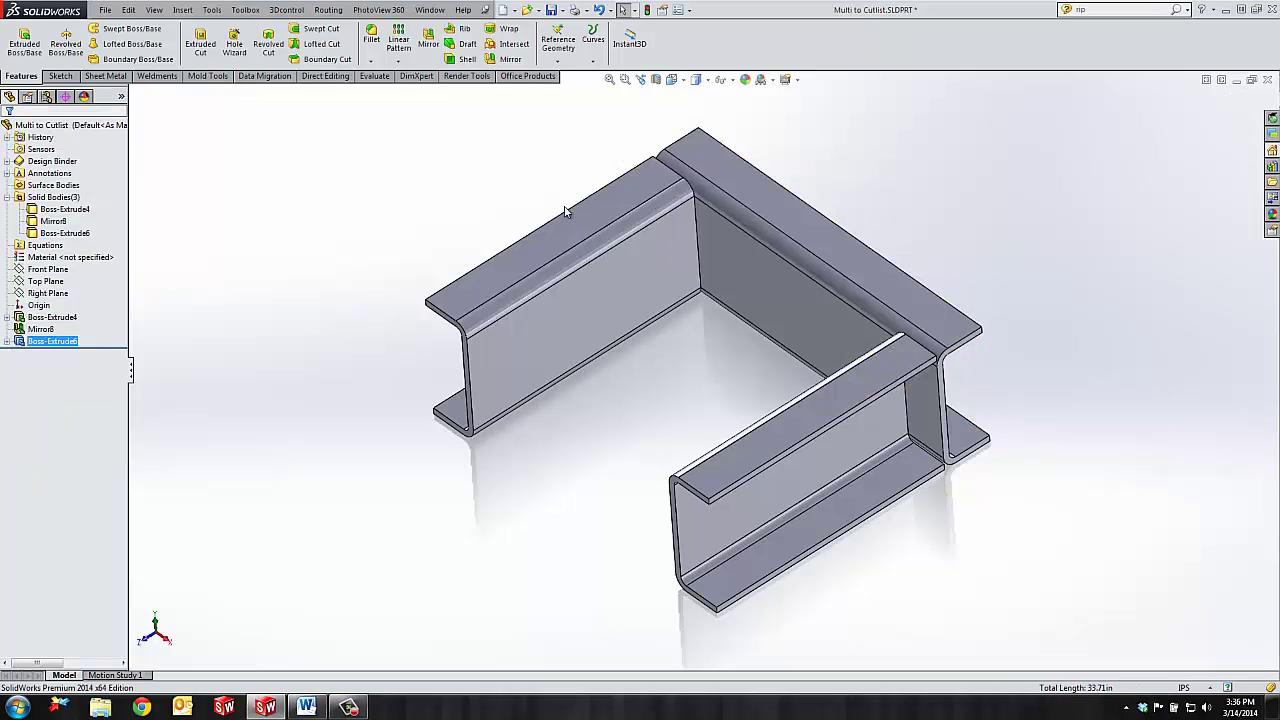
- Mirror Boss-Extrude6 across the Front Plane as a separate fourth body
{"action": "left_click", "coordinate": [47, 269]}
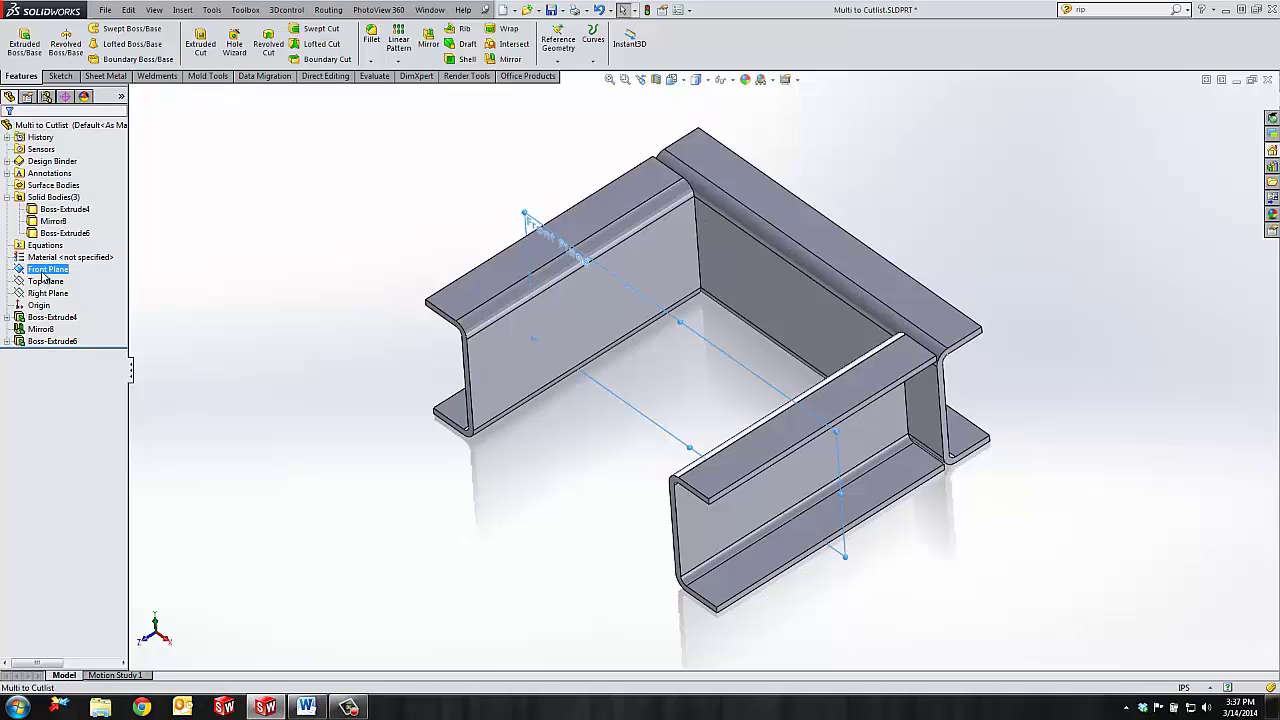
{"action": "left_click", "coordinate": [428, 43]}
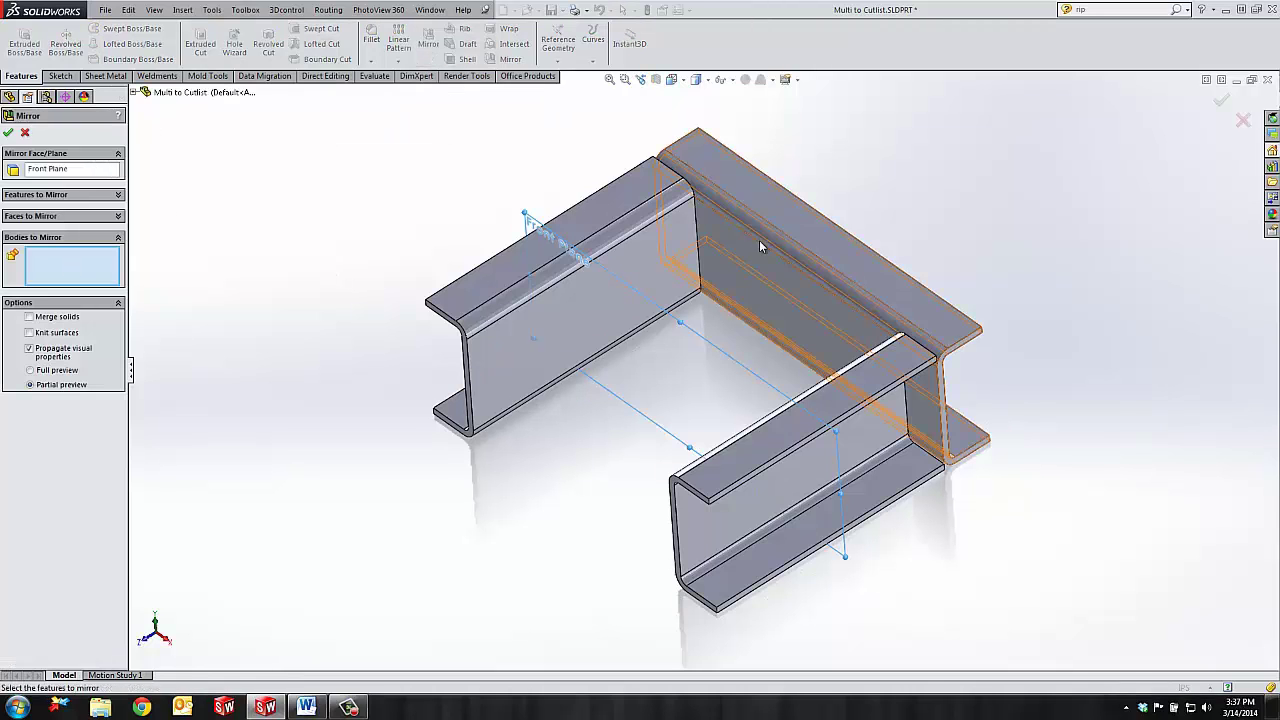
{"action": "left_click", "coordinate": [818, 239]}
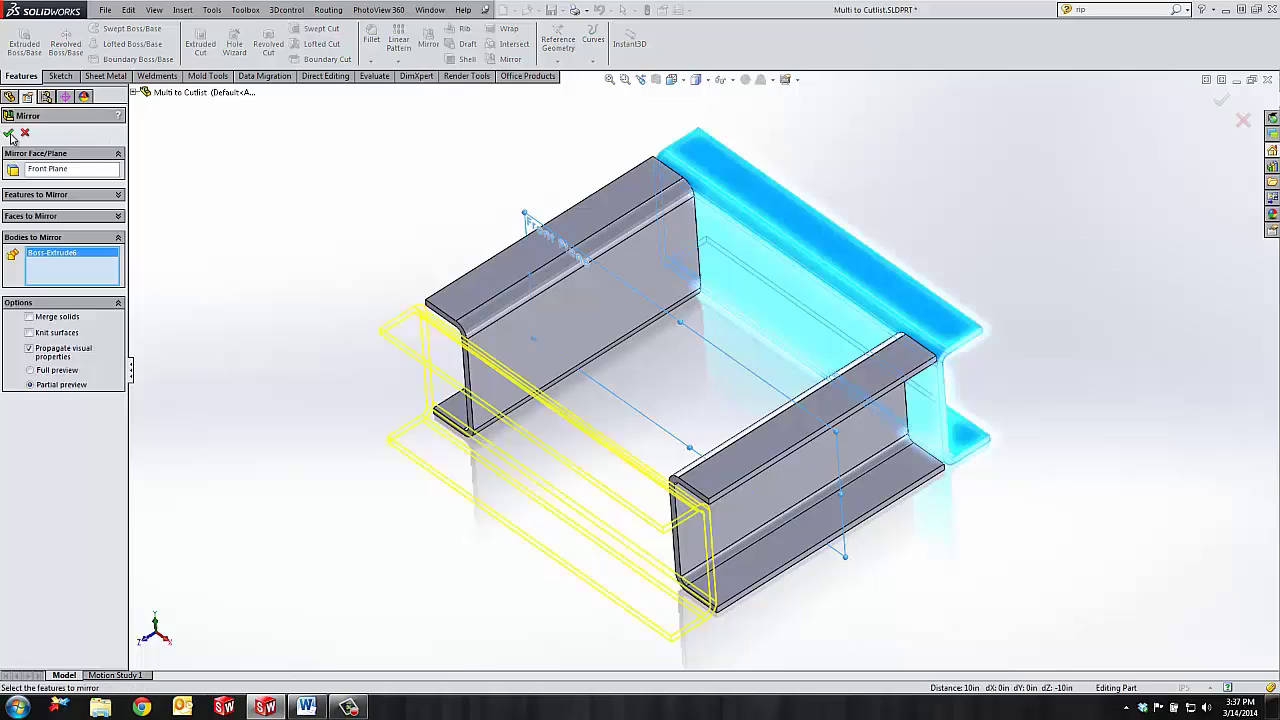
{"action": "left_click", "coordinate": [8, 132]}
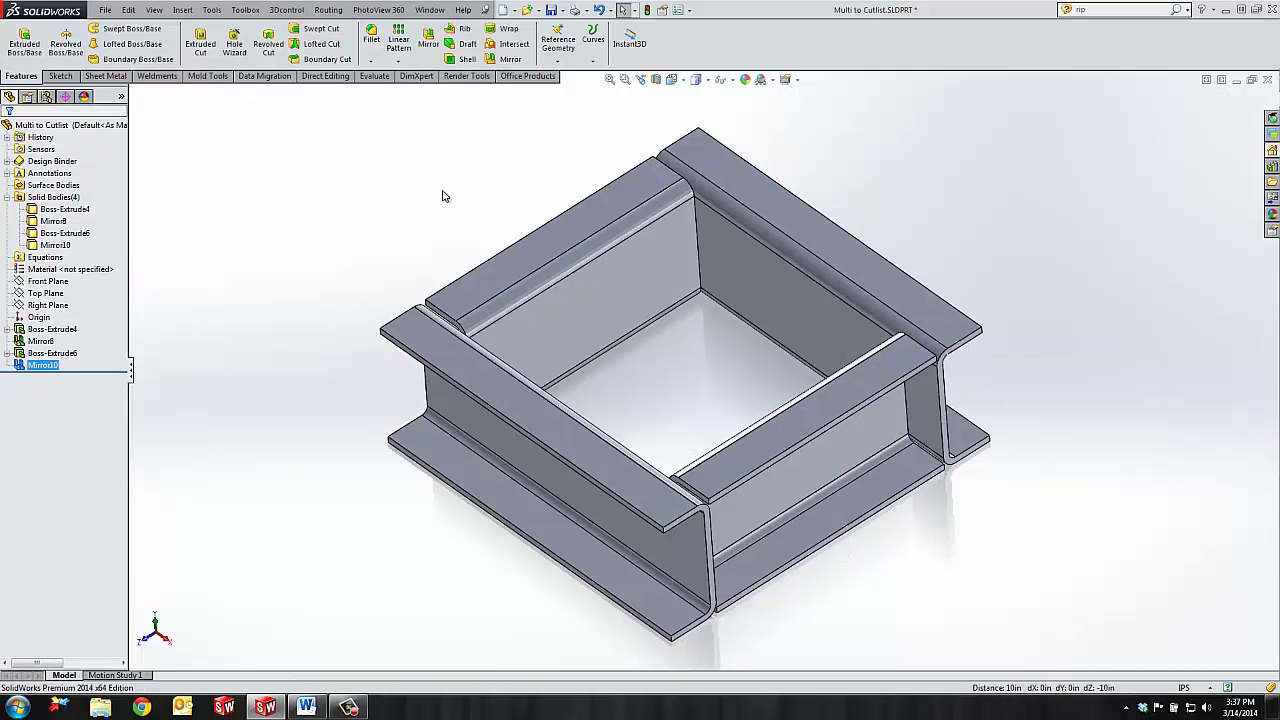
- Convert the part to a weldment and update the cut list into Cut-List-Item4(2) and Cut-List-Item5(2)
{"action": "left_click", "coordinate": [156, 76]}
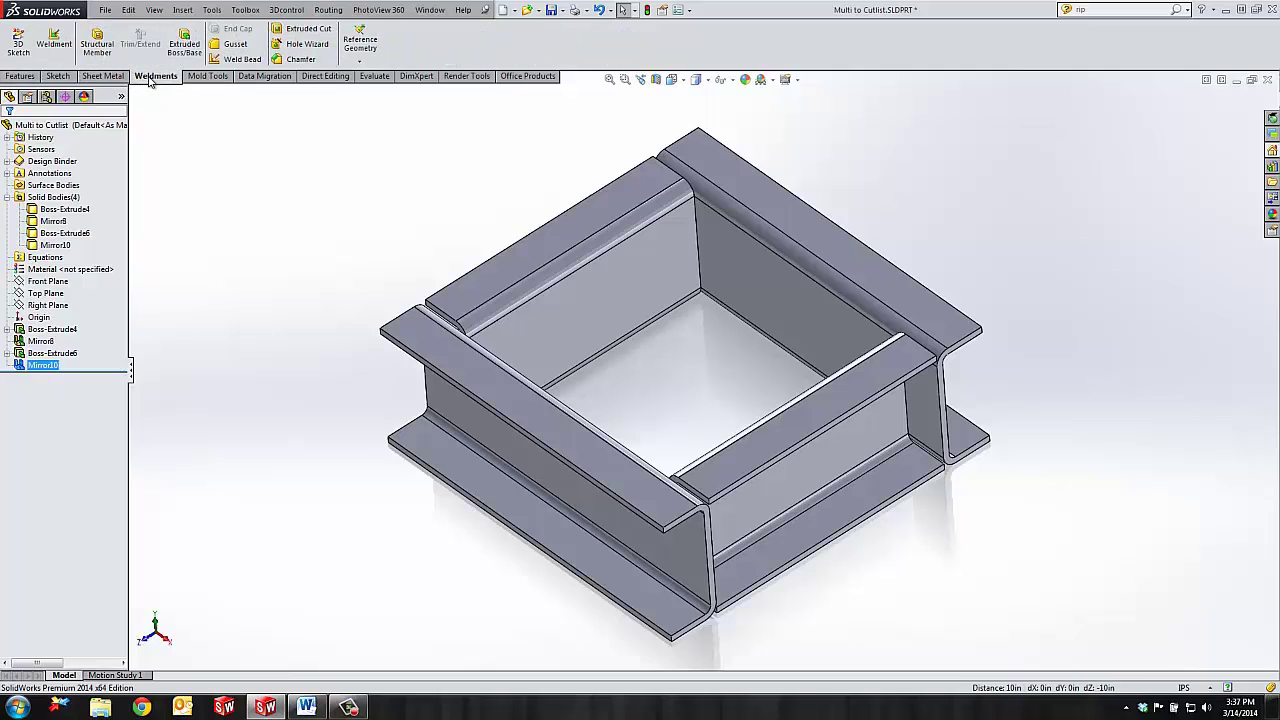
{"action": "left_click", "coordinate": [65, 43]}
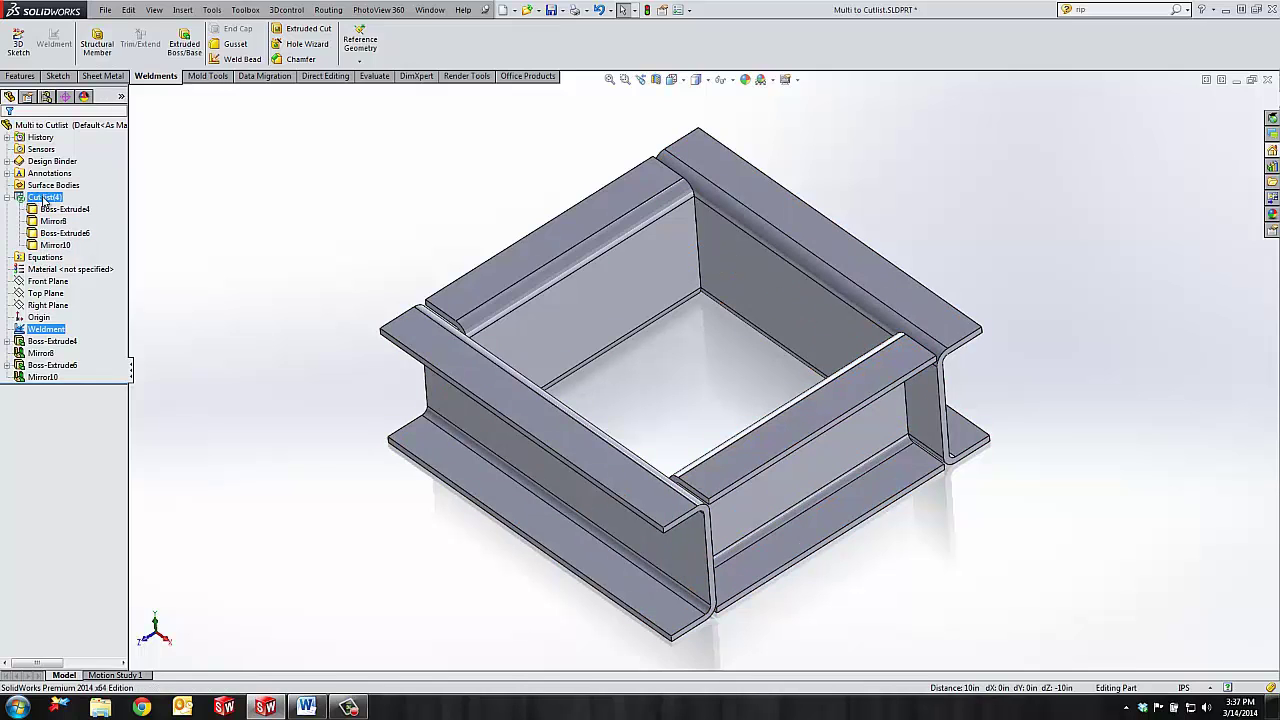
{"action": "right_click", "coordinate": [44, 202]}
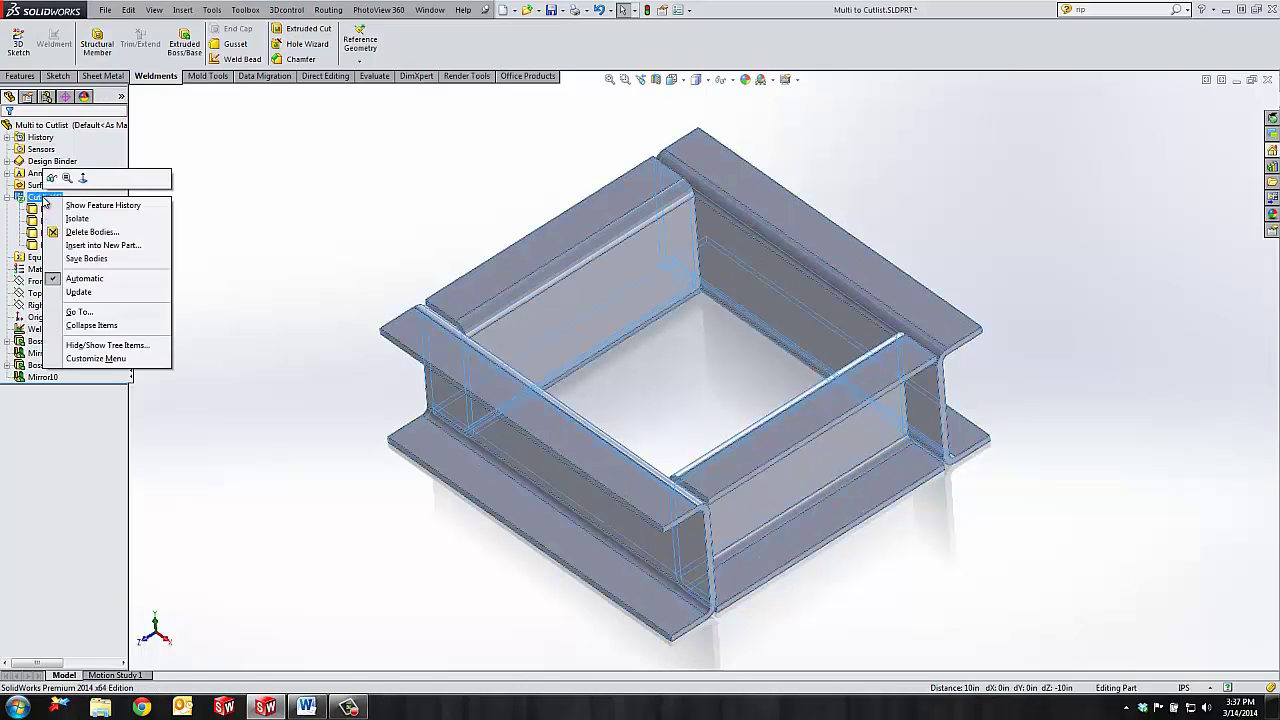
{"action": "left_click", "coordinate": [88, 292]}
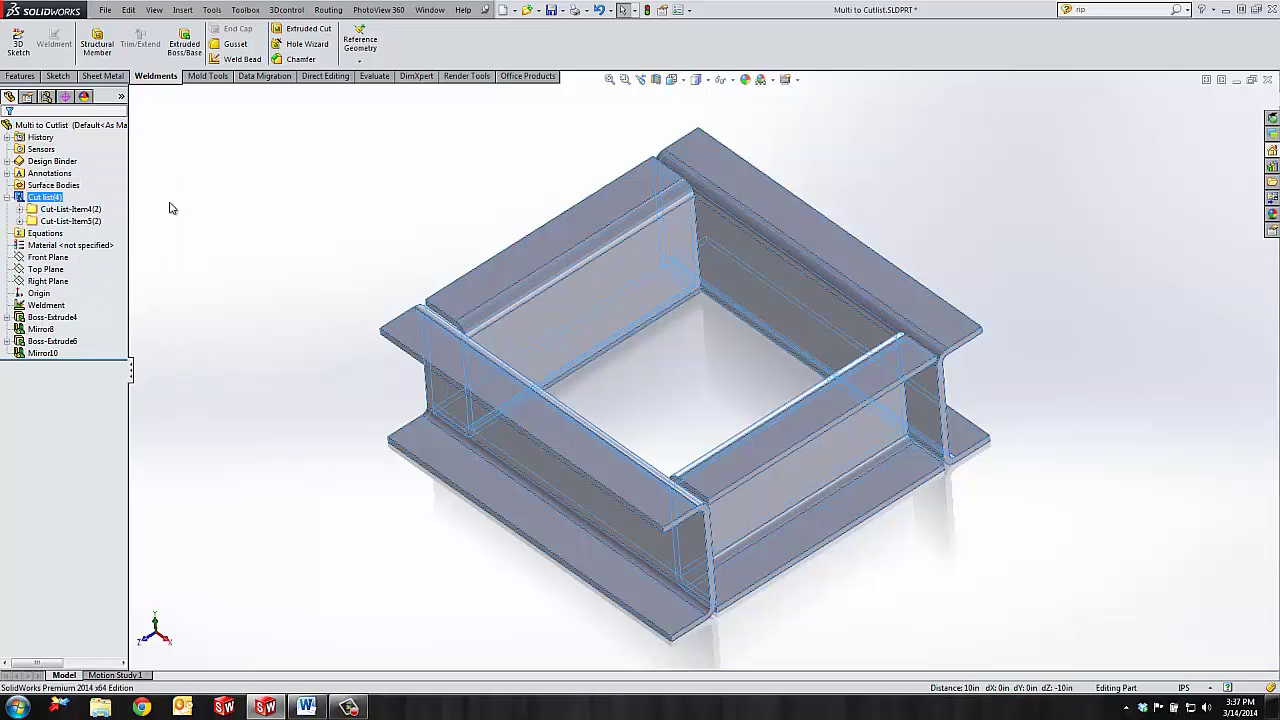
{"action": "left_click", "coordinate": [78, 210]}
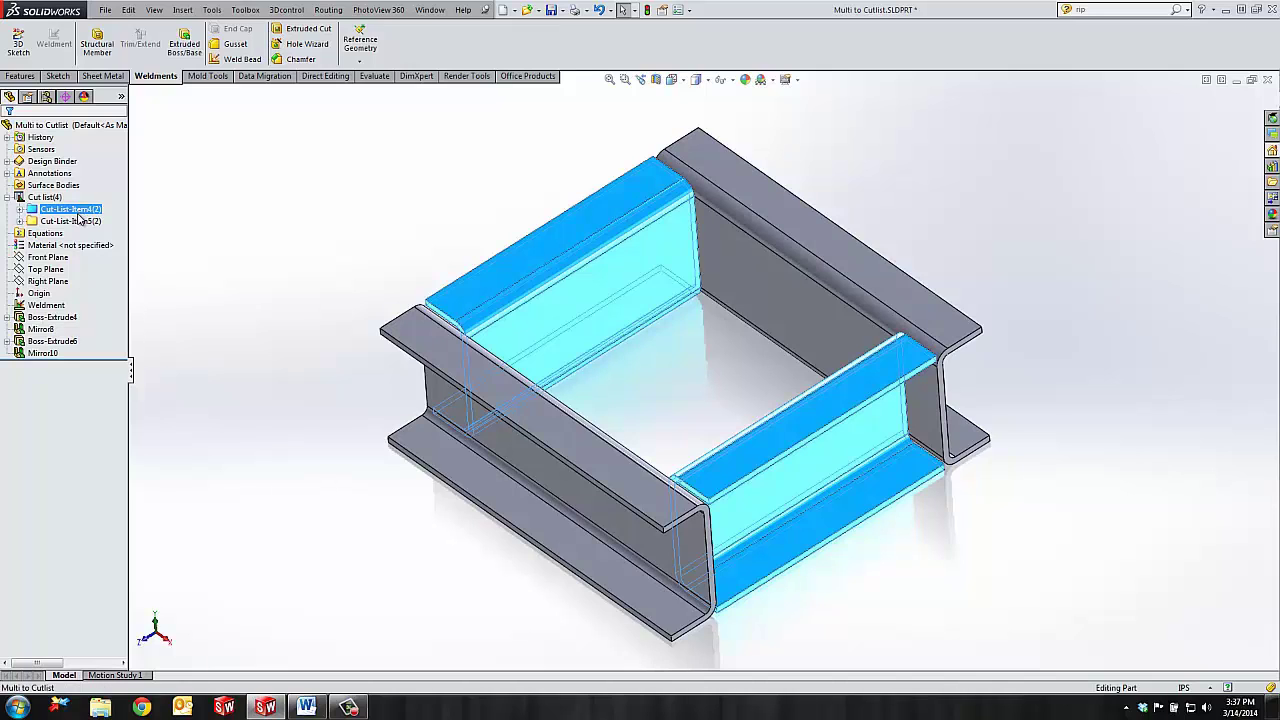
{"action": "left_click", "coordinate": [76, 222]}
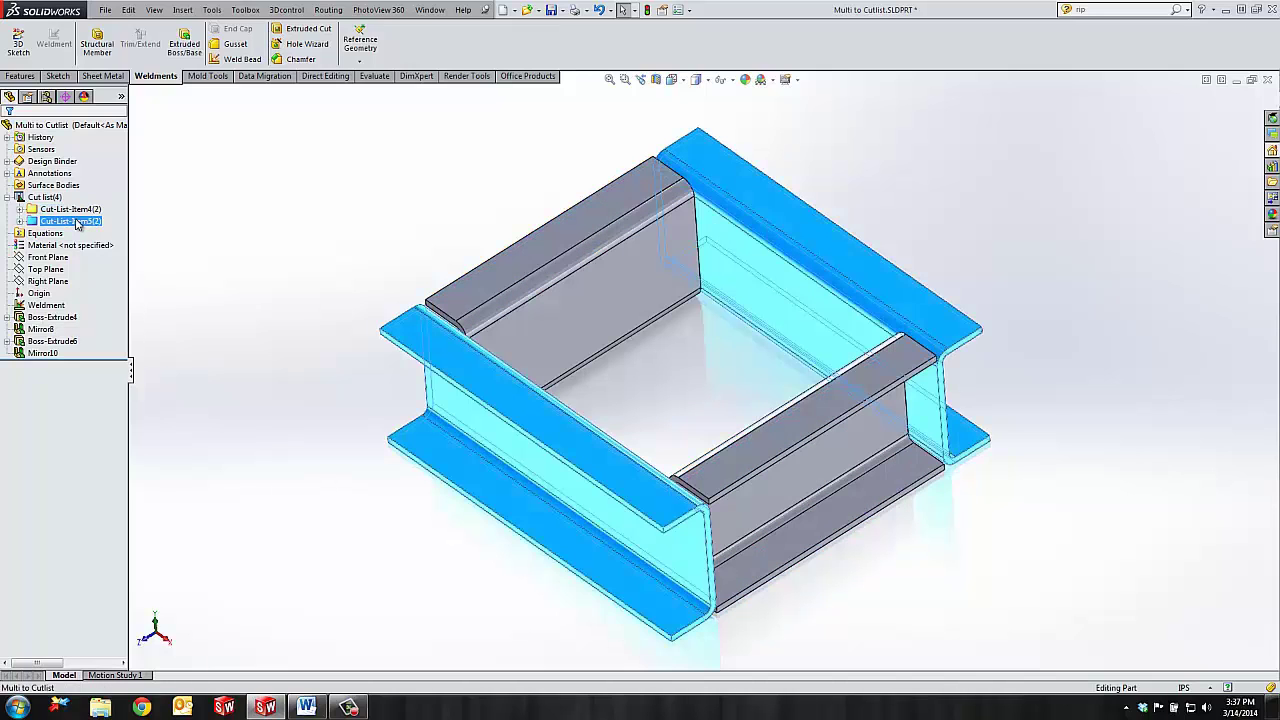
{"action": "left_click", "coordinate": [77, 210]}
- Add PARTNUMBER 123456 and DESCRIPTION 'Plate, 1/2 in THK A-36' to Cut-List-Item4's properties
{"action": "right_click", "coordinate": [79, 212]}
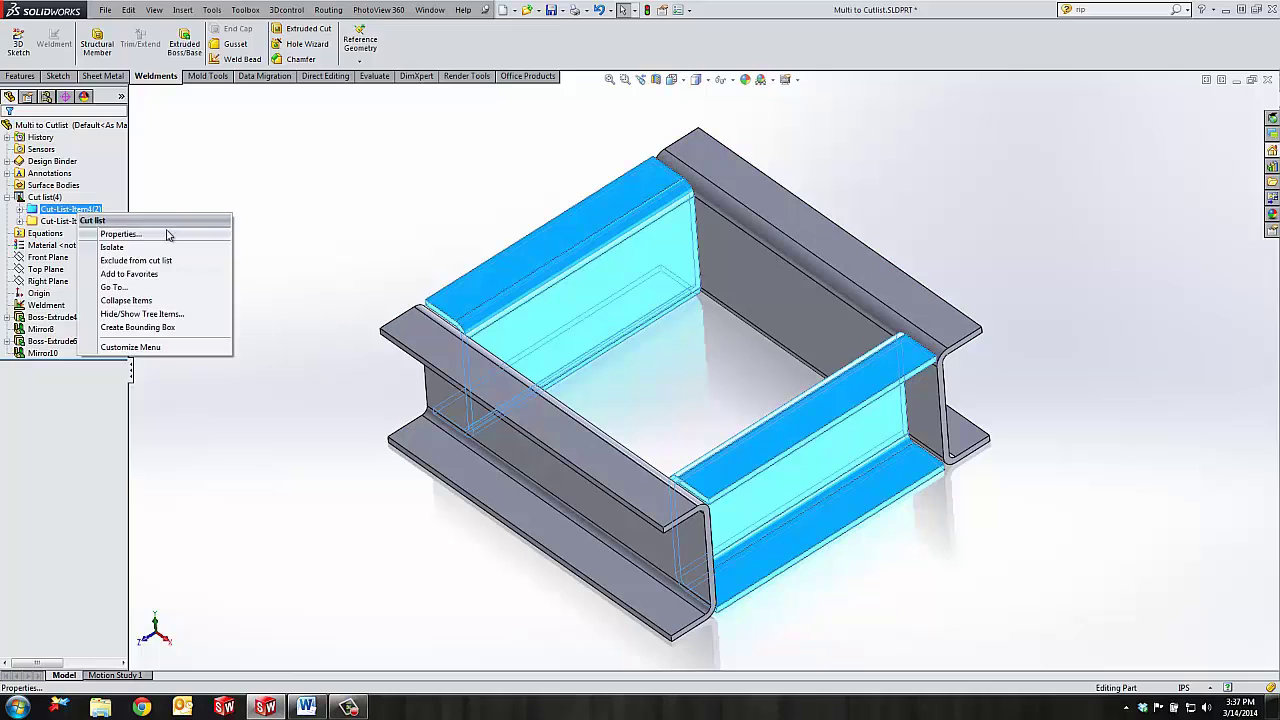
{"action": "left_click", "coordinate": [167, 234]}
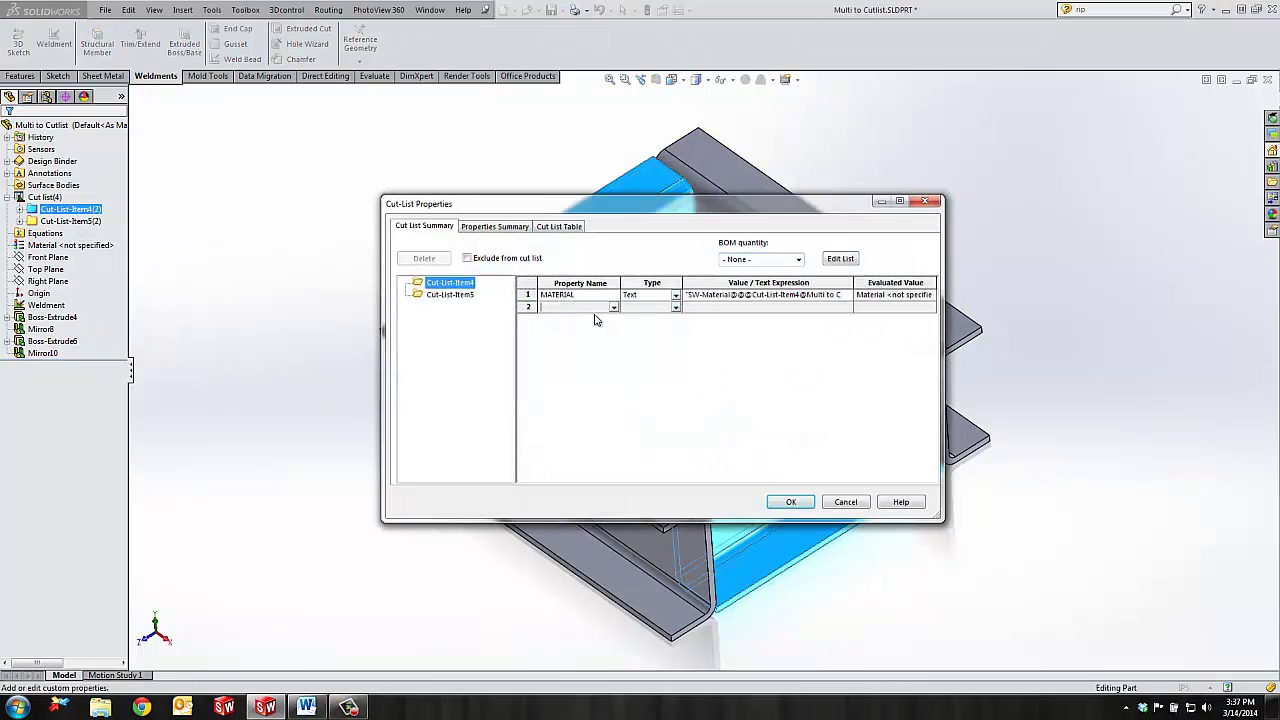
{"action": "left_click", "coordinate": [614, 307]}
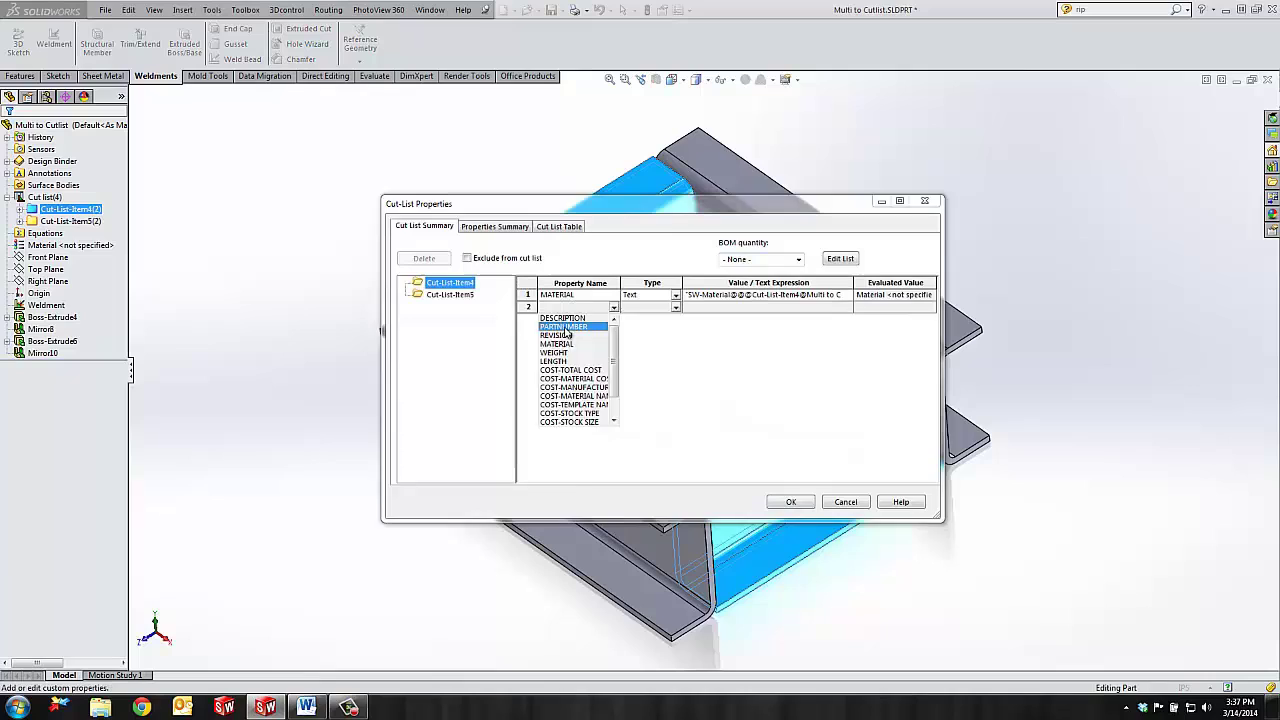
{"action": "left_click", "coordinate": [565, 327]}
{"action": "left_click", "coordinate": [691, 307]}
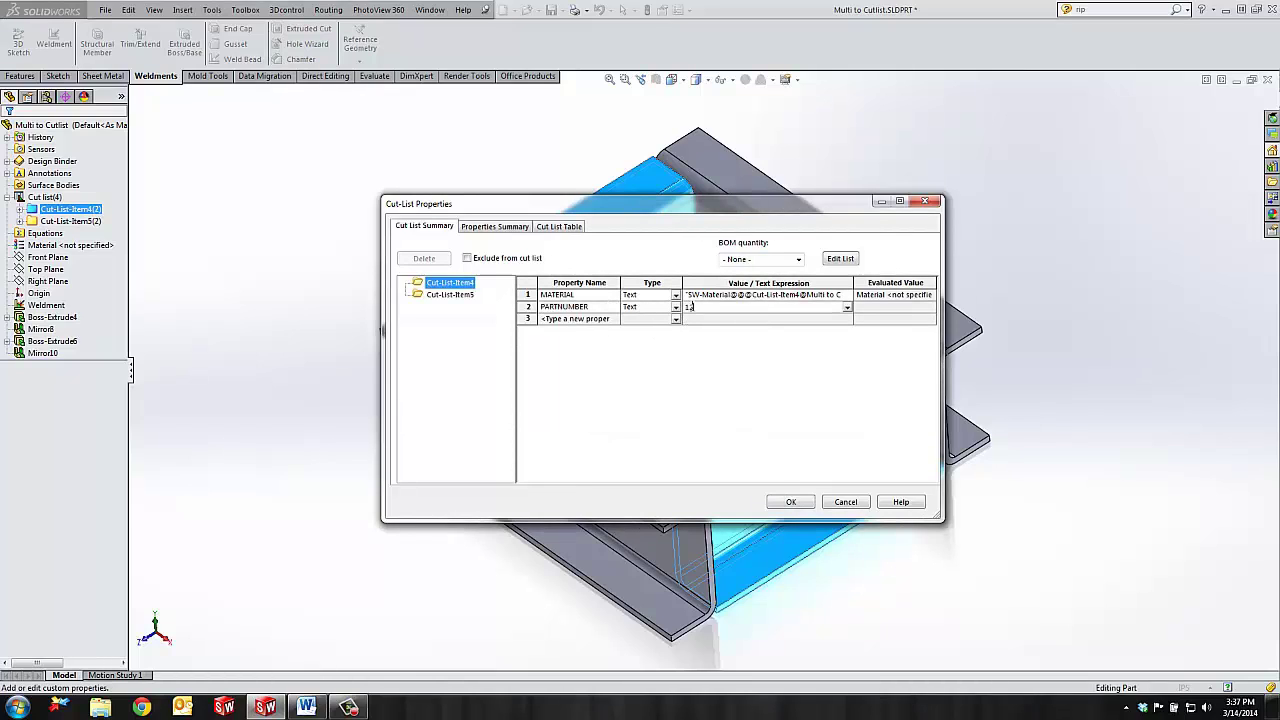
{"action": "left_click", "coordinate": [597, 319]}
{"action": "left_click", "coordinate": [614, 320]}
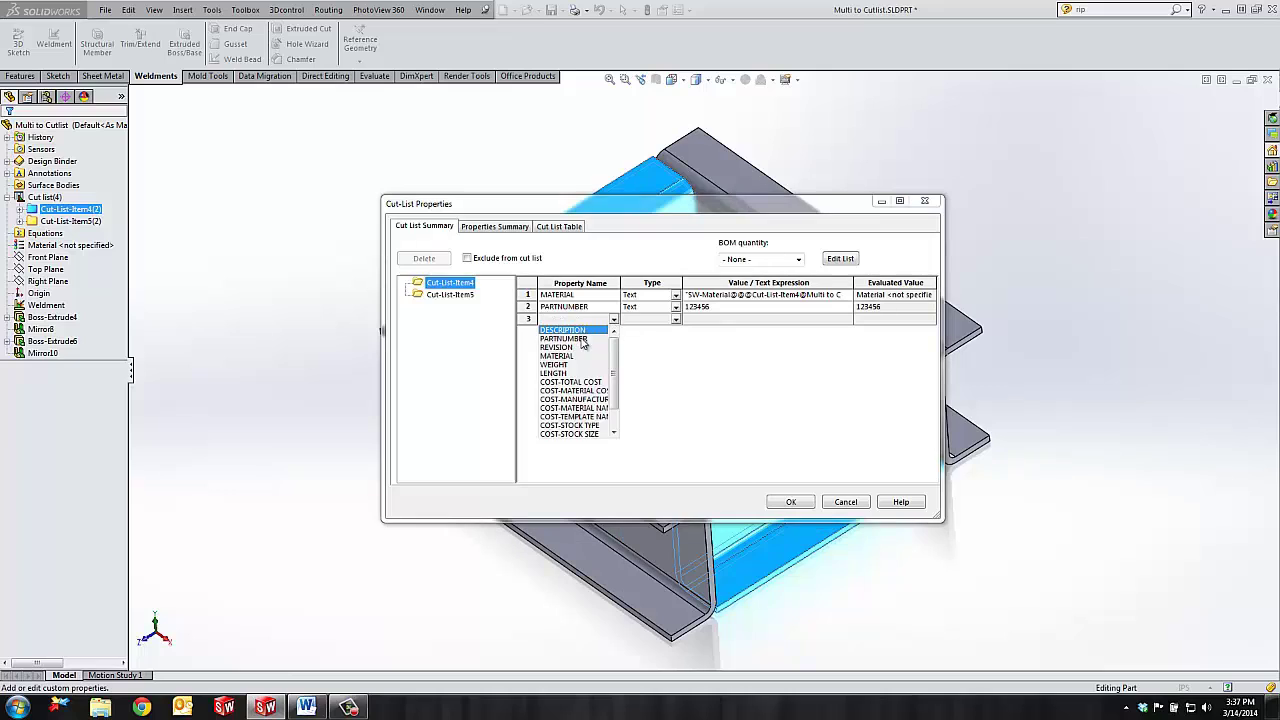
{"action": "left_click", "coordinate": [580, 330]}
{"action": "left_click", "coordinate": [707, 320]}
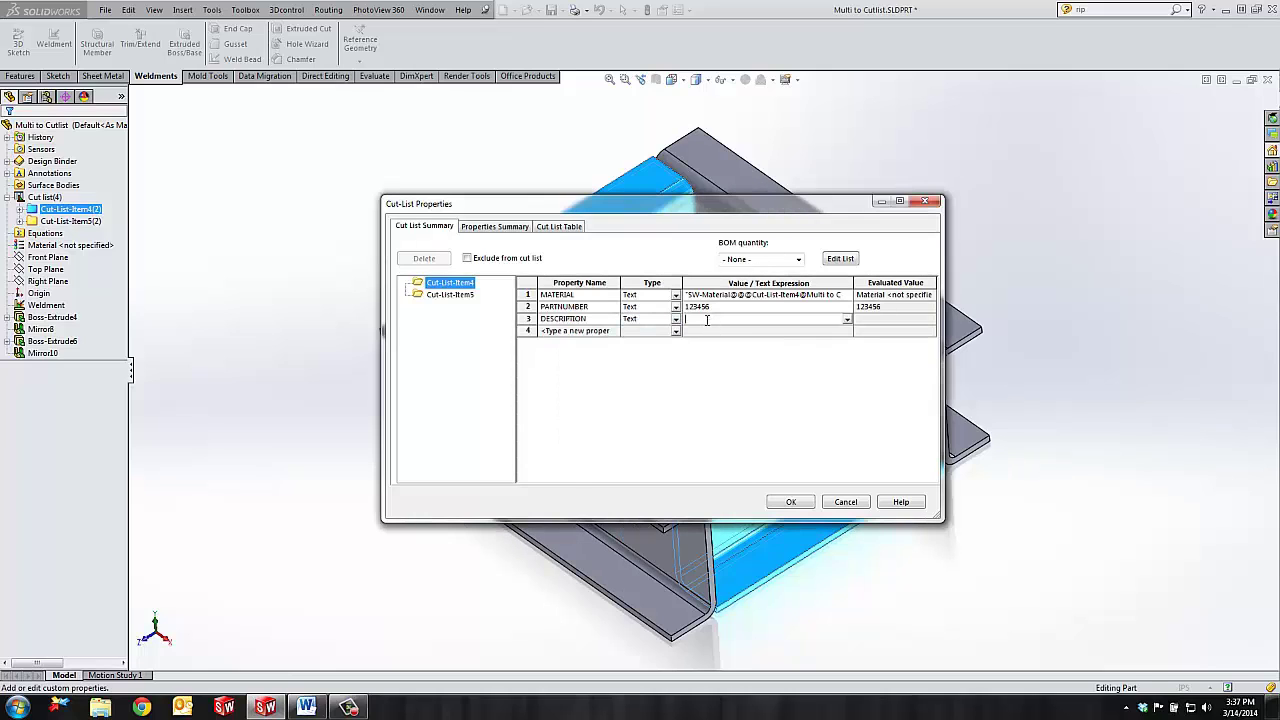
{"action": "type", "text": "Plate, 1/2 in THK A-36"}
- Confirm Cut-List-Item4's properties, then give Cut-List-Item5 a PARTNUMBER of 789012
{"action": "left_click", "coordinate": [790, 502]}
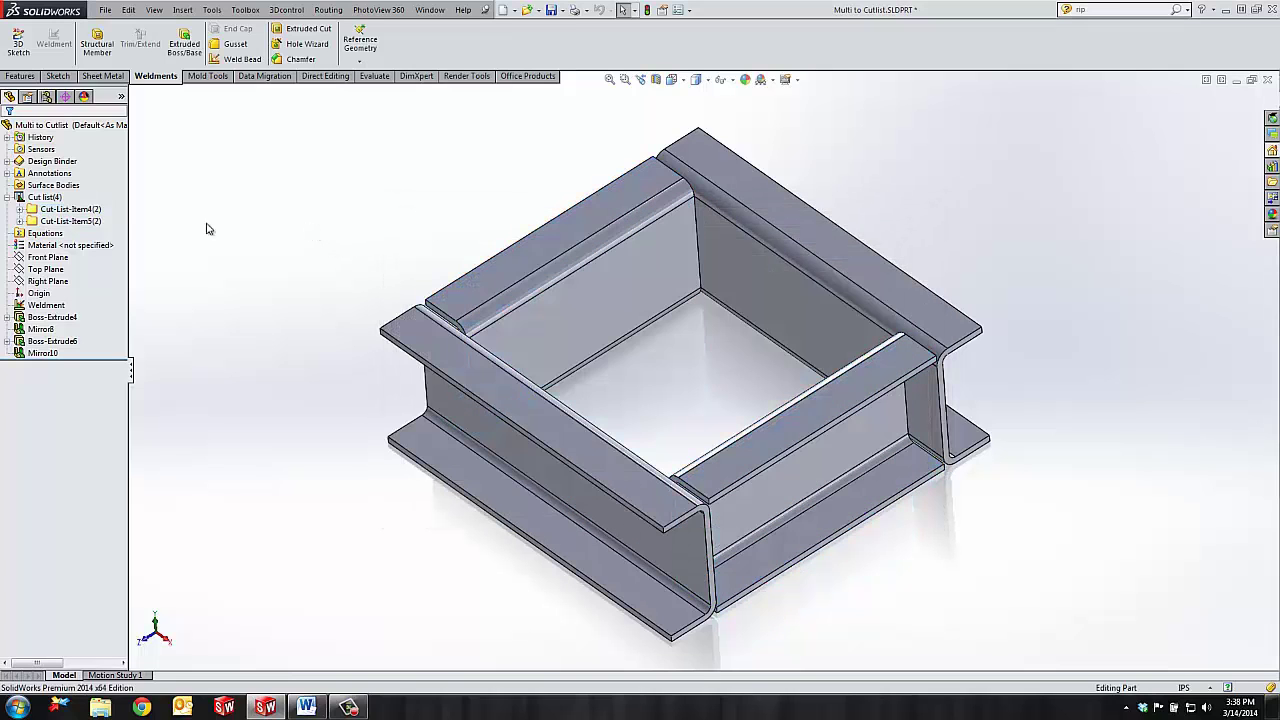
{"action": "left_click", "coordinate": [95, 224]}
{"action": "right_click", "coordinate": [95, 228]}
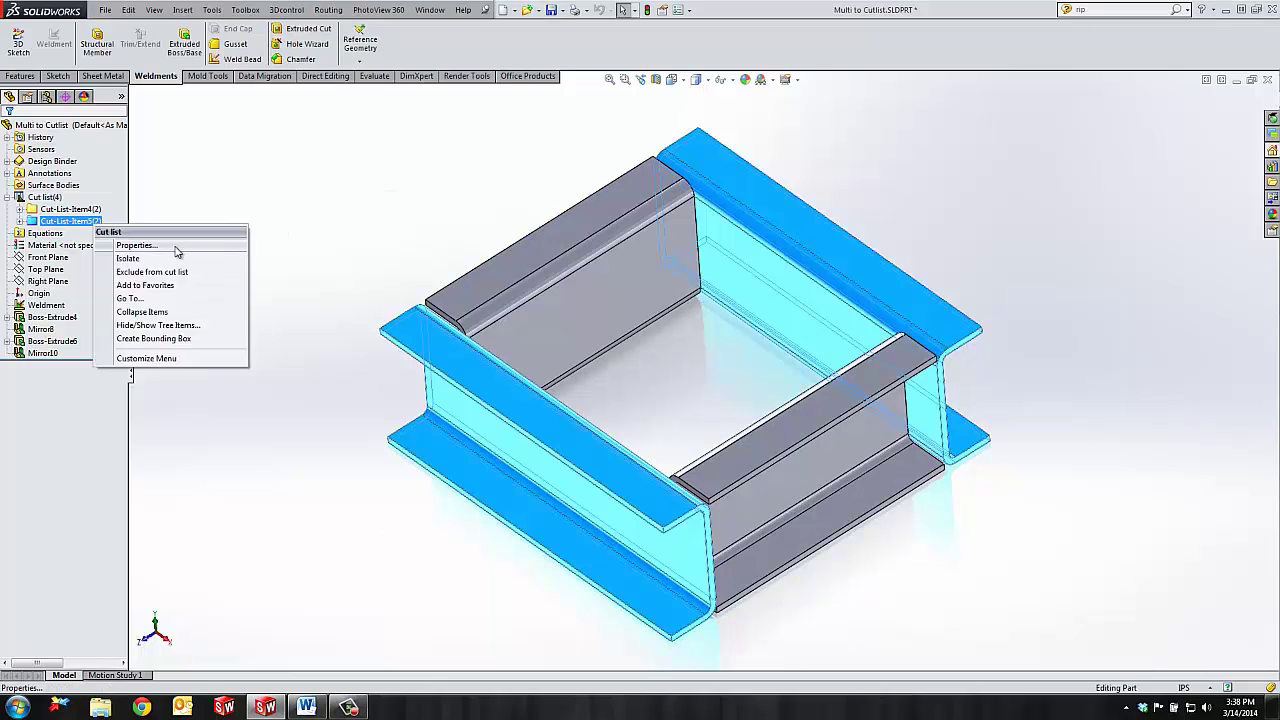
{"action": "left_click", "coordinate": [177, 251]}
{"action": "left_click", "coordinate": [597, 306]}
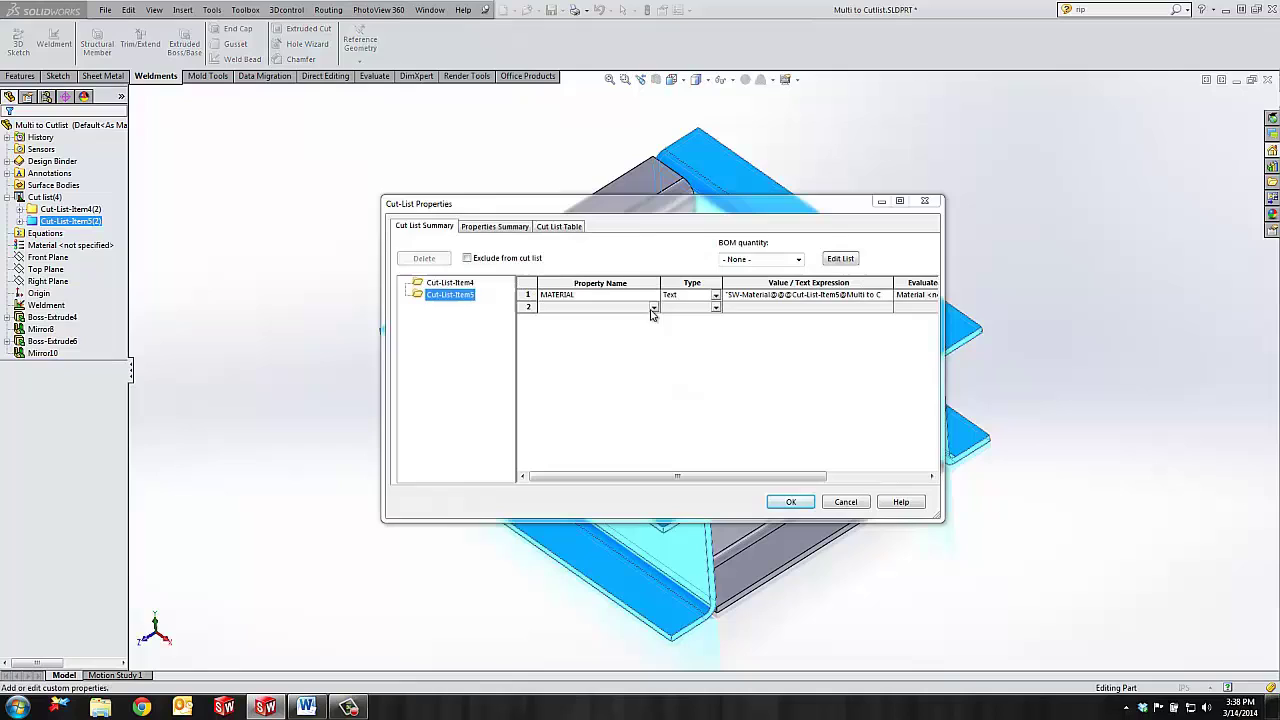
{"action": "left_click", "coordinate": [653, 307]}
{"action": "left_click", "coordinate": [576, 330]}
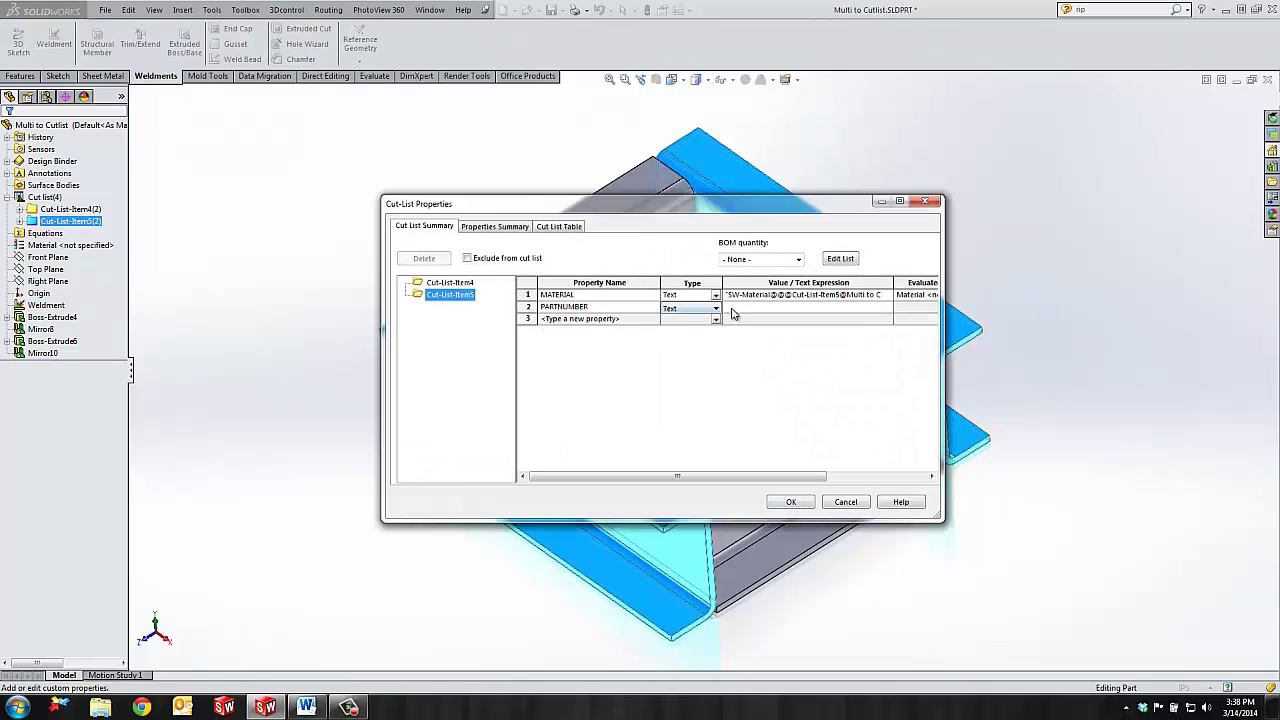
{"action": "left_click", "coordinate": [733, 308]}
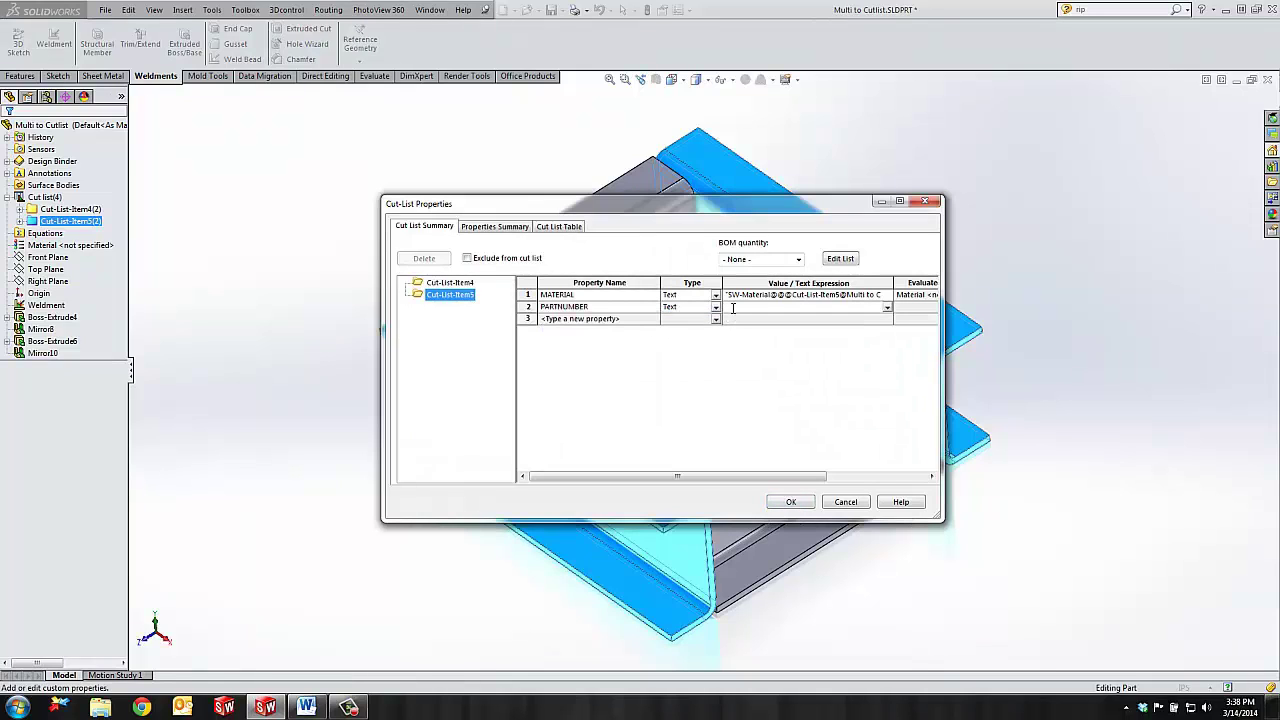
{"action": "type", "text": "789012"}
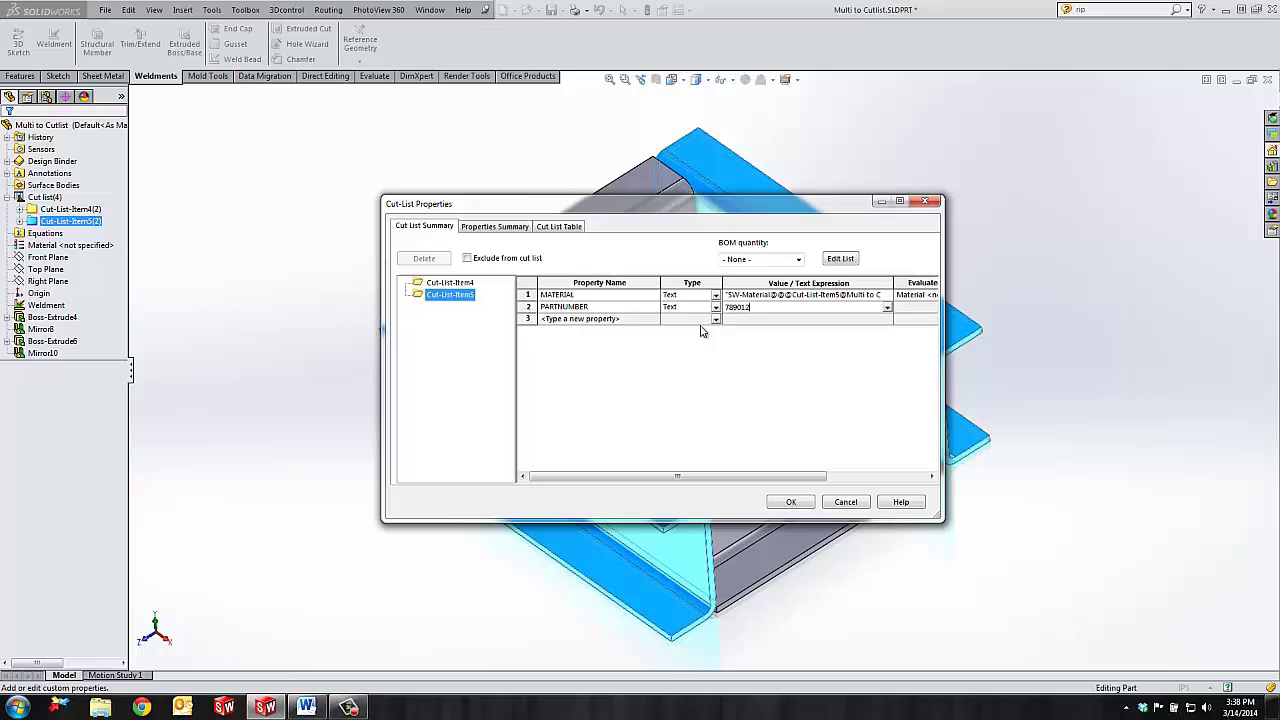
- Add DESCRIPTION 'Plate, 1/2in THK A-36' to Cut-List-Item5 and confirm its properties
{"action": "left_click", "coordinate": [652, 320]}
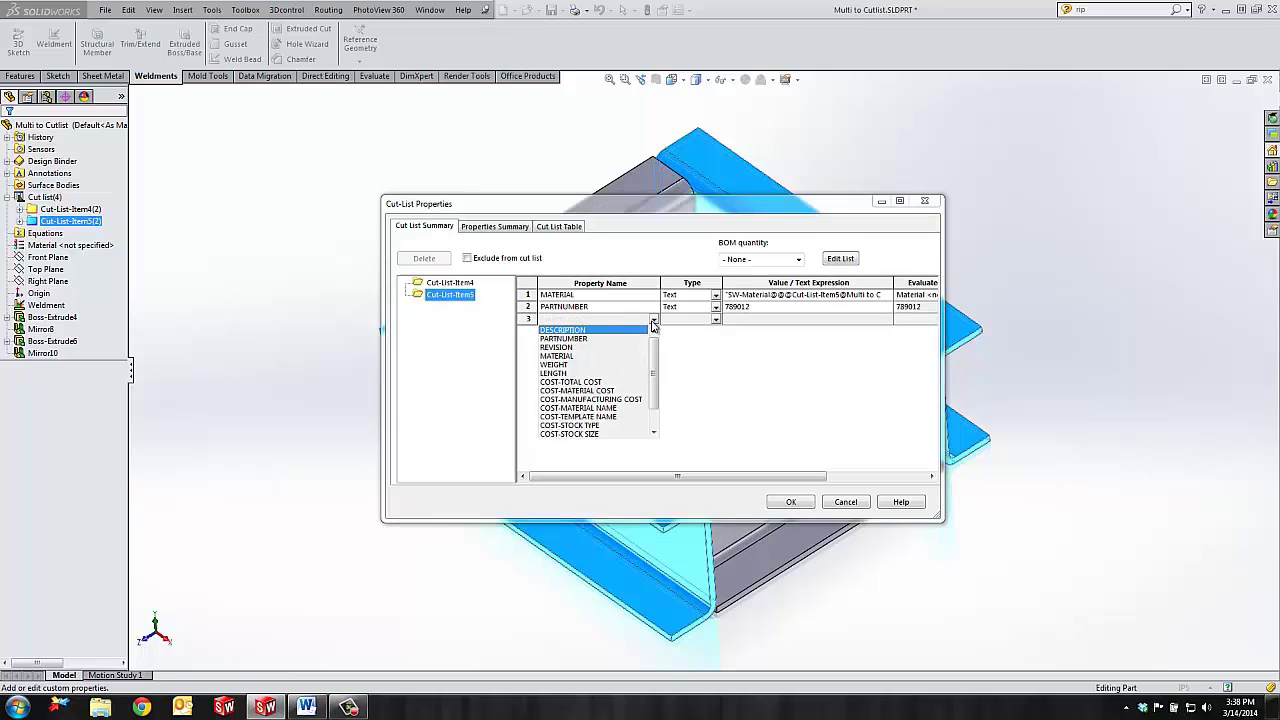
{"action": "left_click", "coordinate": [563, 330]}
{"action": "left_click", "coordinate": [741, 318]}
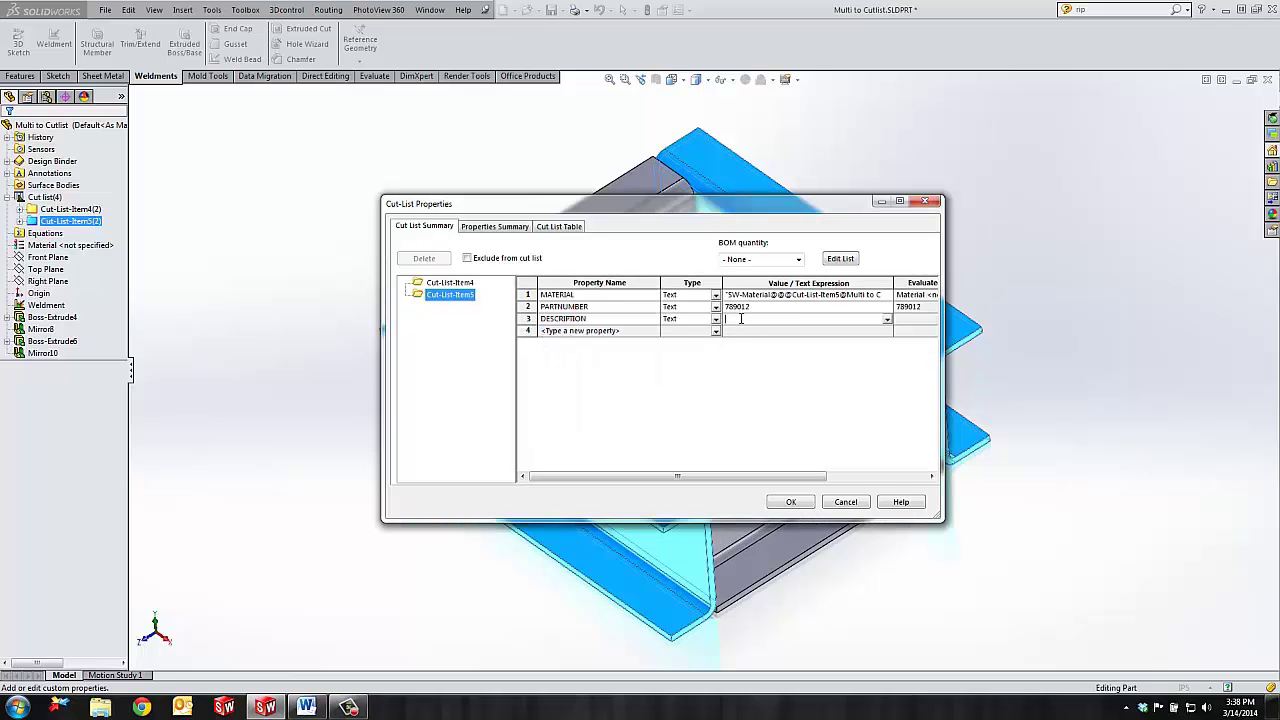
{"action": "type", "text": "Plate, 1/2in THK A-36"}
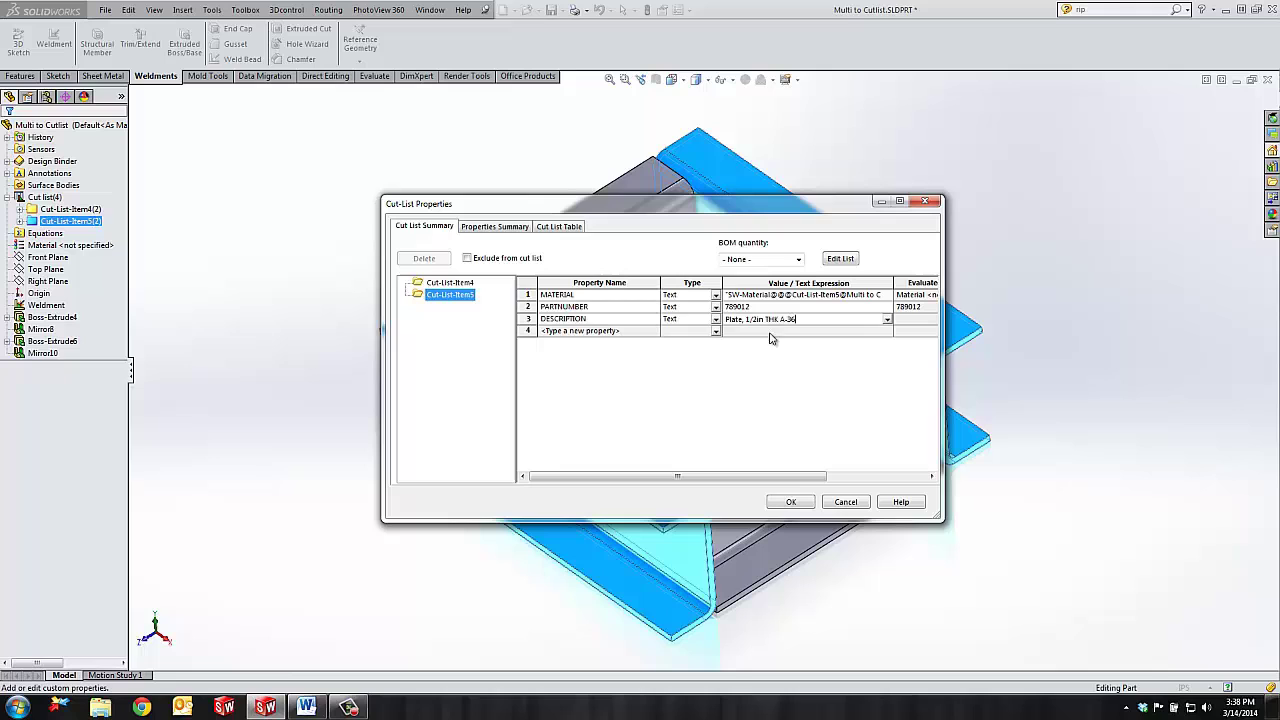
{"action": "left_click", "coordinate": [790, 502]}
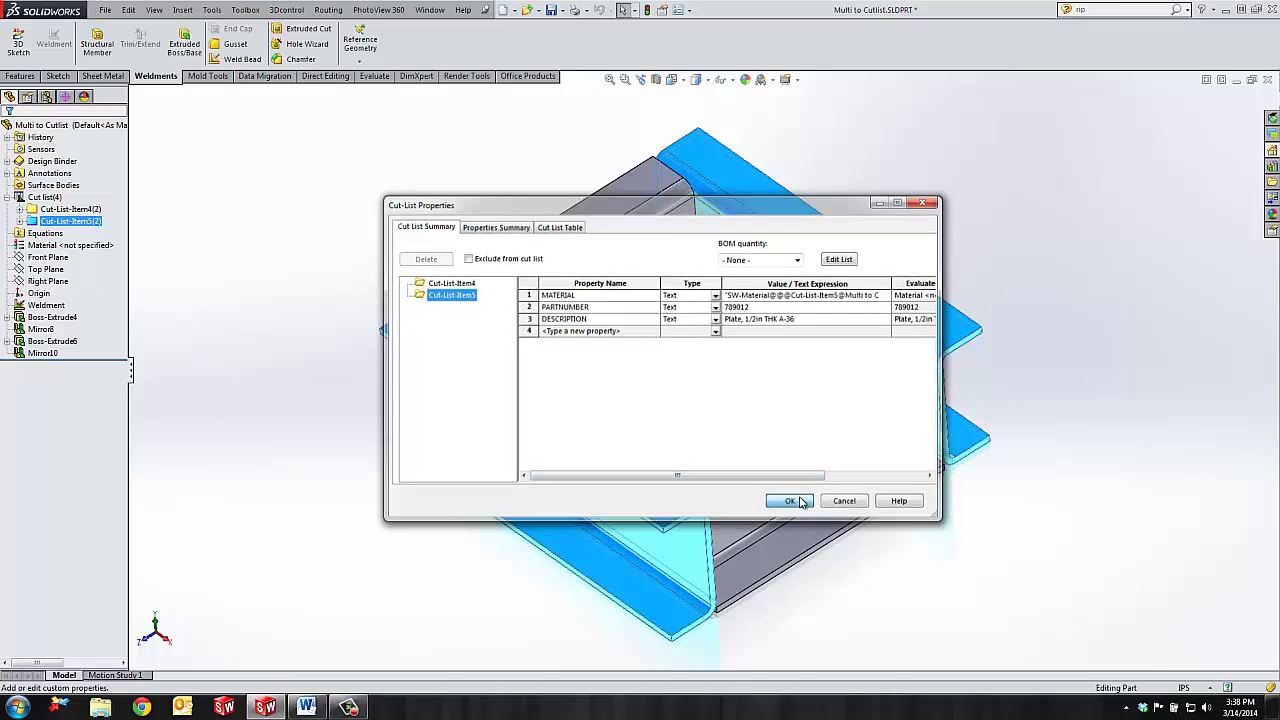
- Make a drawing of the part on a B (ANSI) Landscape sheet with an isometric view
{"action": "left_click", "coordinate": [514, 10]}
{"action": "left_click", "coordinate": [550, 43]}
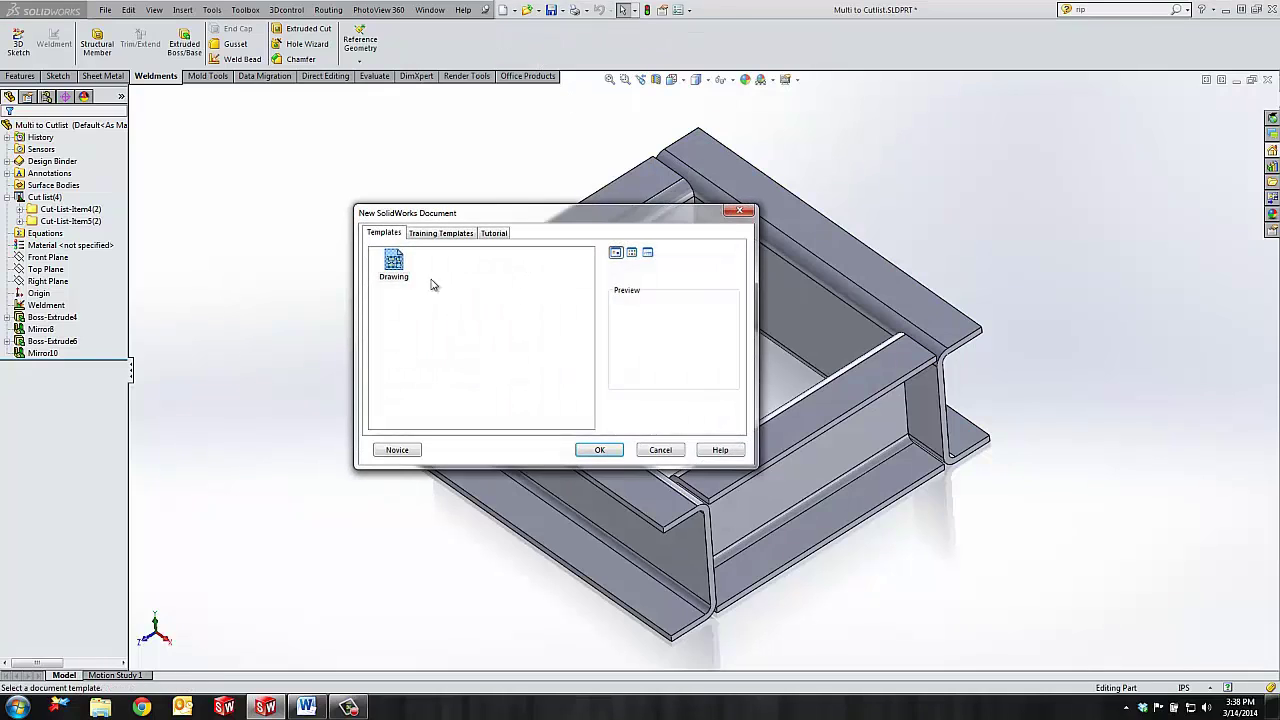
{"action": "left_click", "coordinate": [598, 444]}
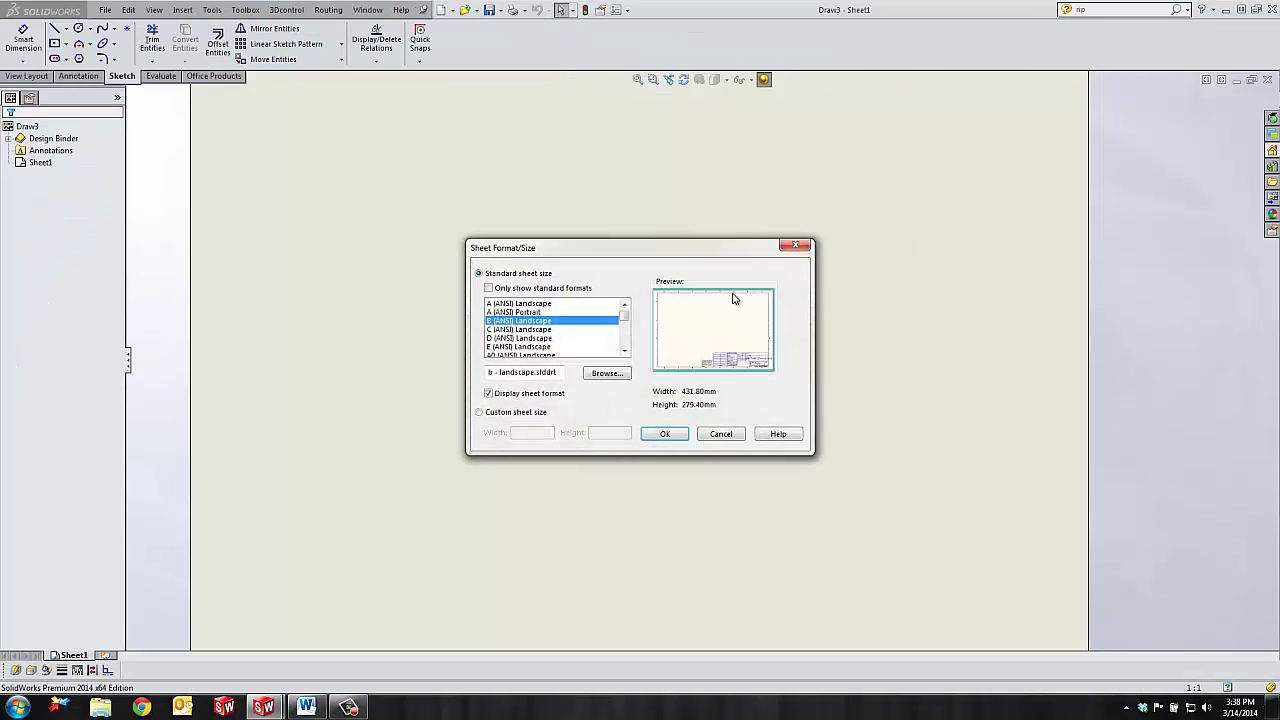
{"action": "left_click", "coordinate": [665, 436]}
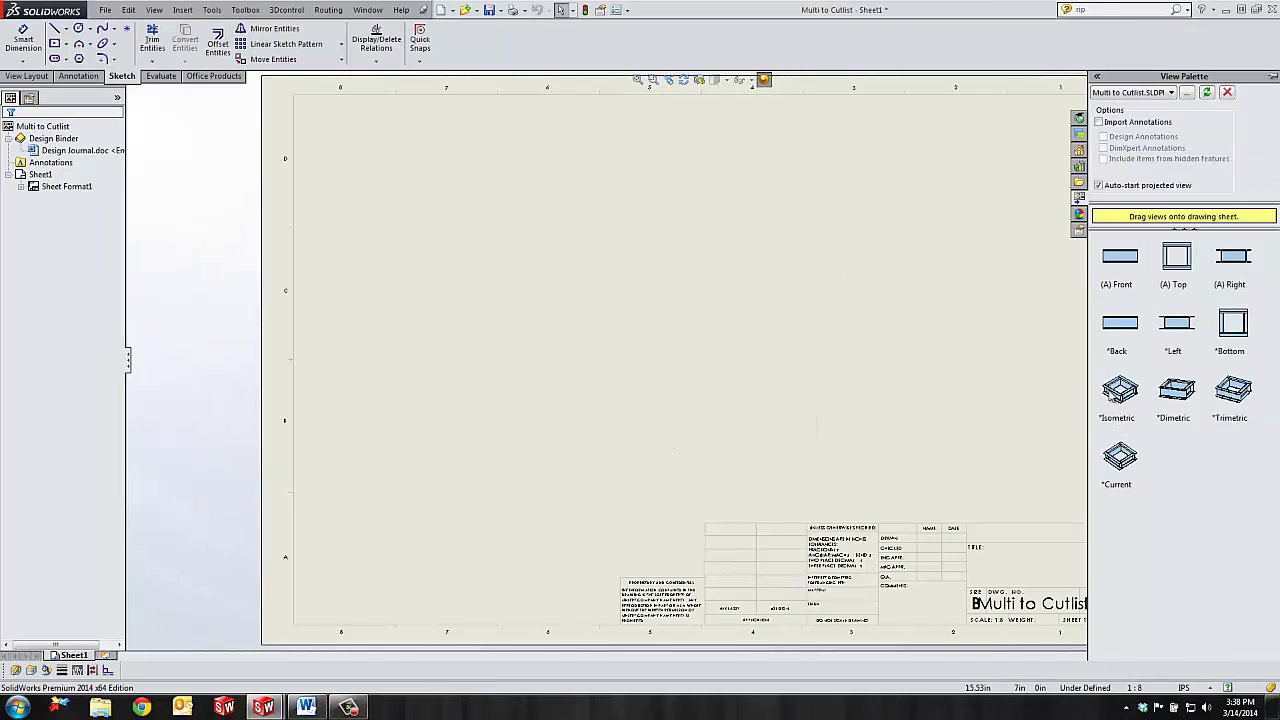
{"action": "mouse_move", "coordinate": [1113, 405]}
{"action": "left_mouse_down"}
{"action": "mouse_move", "coordinate": [520, 300]}
{"action": "mouse_move", "coordinate": [420, 305]}
{"action": "mouse_move", "coordinate": [476, 396]}
{"action": "left_mouse_up"}
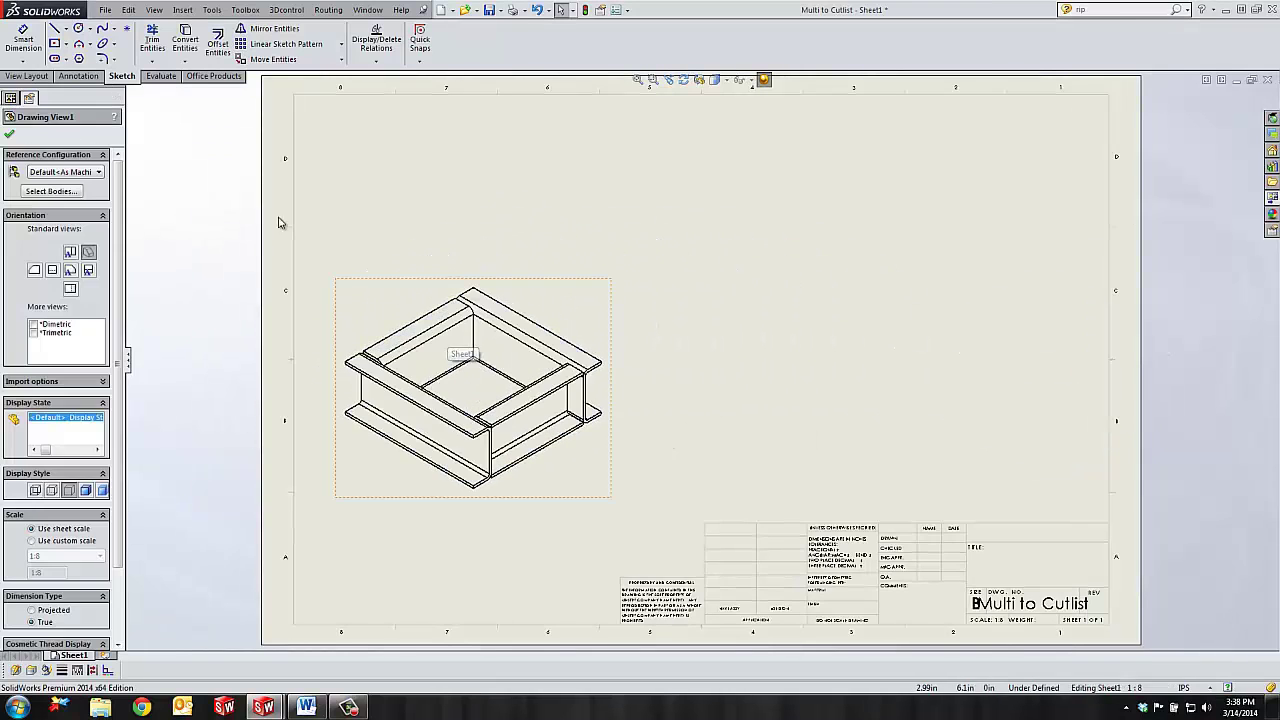
- Insert a Weldment Cut List table at the sheet's top-right corner
{"action": "left_click", "coordinate": [87, 80]}
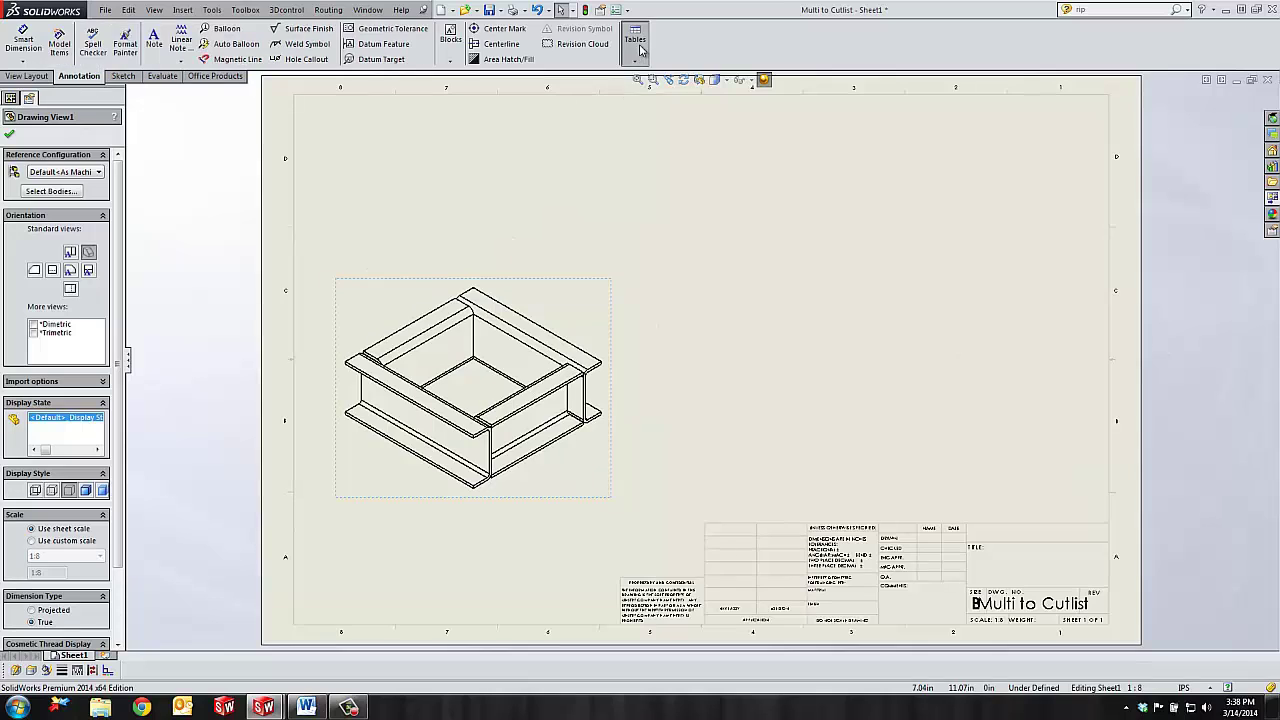
{"action": "left_click", "coordinate": [635, 38]}
{"action": "left_click", "coordinate": [686, 143]}
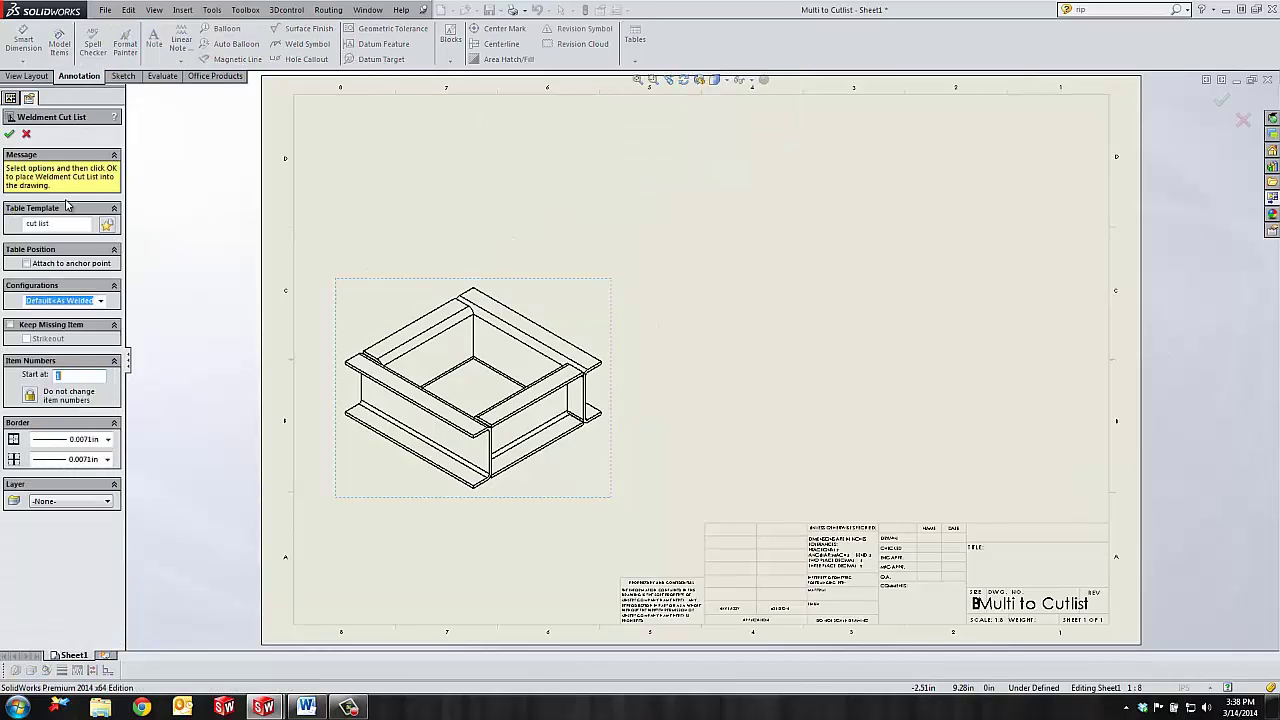
{"action": "left_click", "coordinate": [10, 134]}
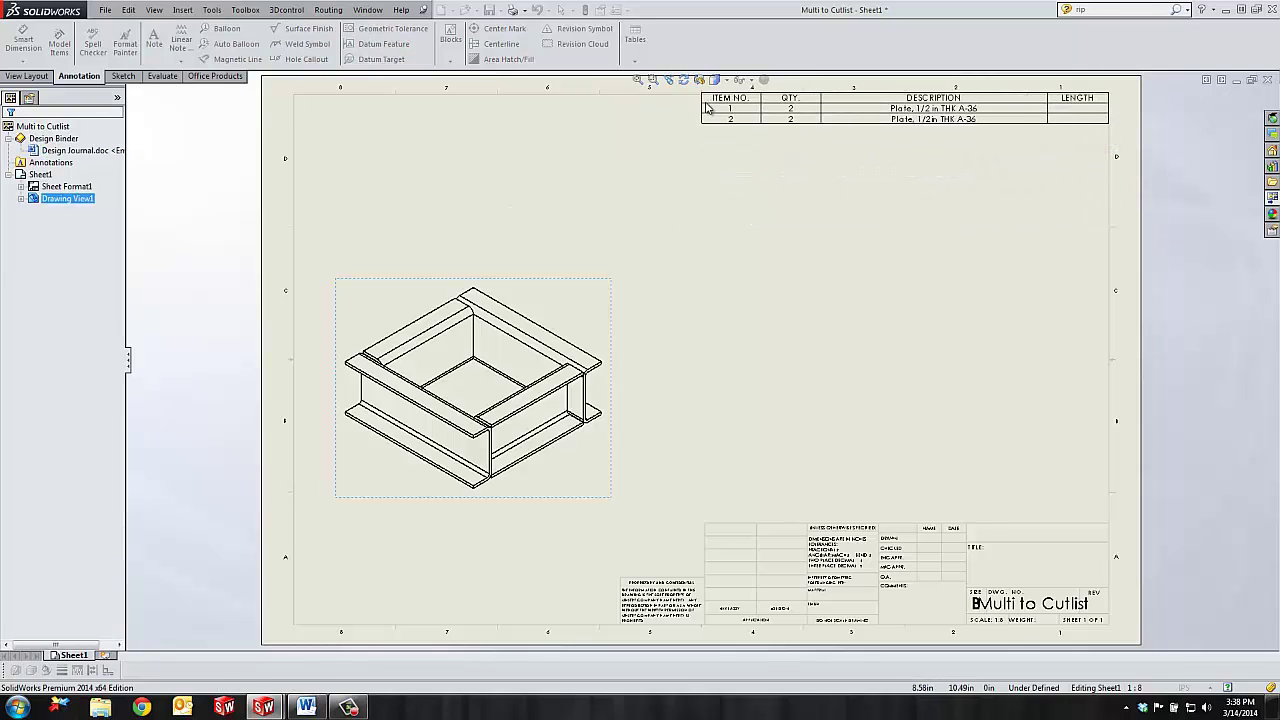
{"action": "left_click", "coordinate": [706, 108]}
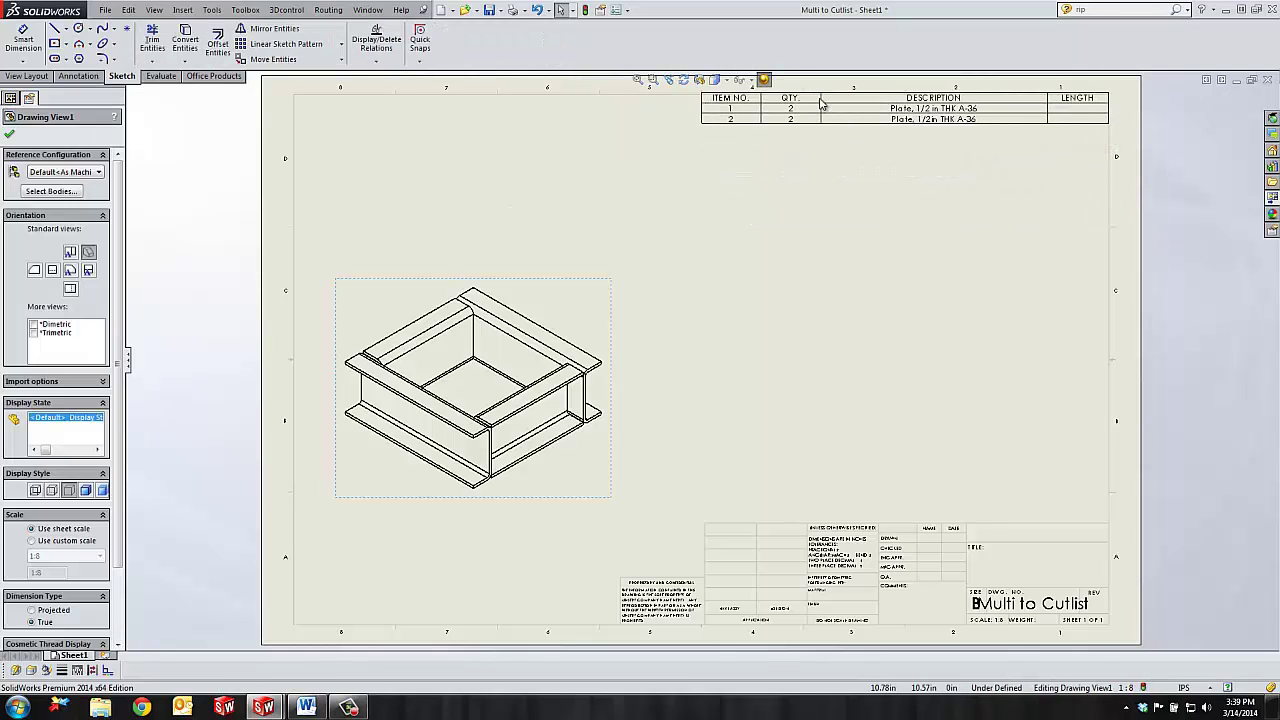
- Insert a PARTNUMBER property column right of QTY and move the table inside the border
{"action": "left_click", "coordinate": [810, 97]}
{"action": "right_click", "coordinate": [810, 97]}
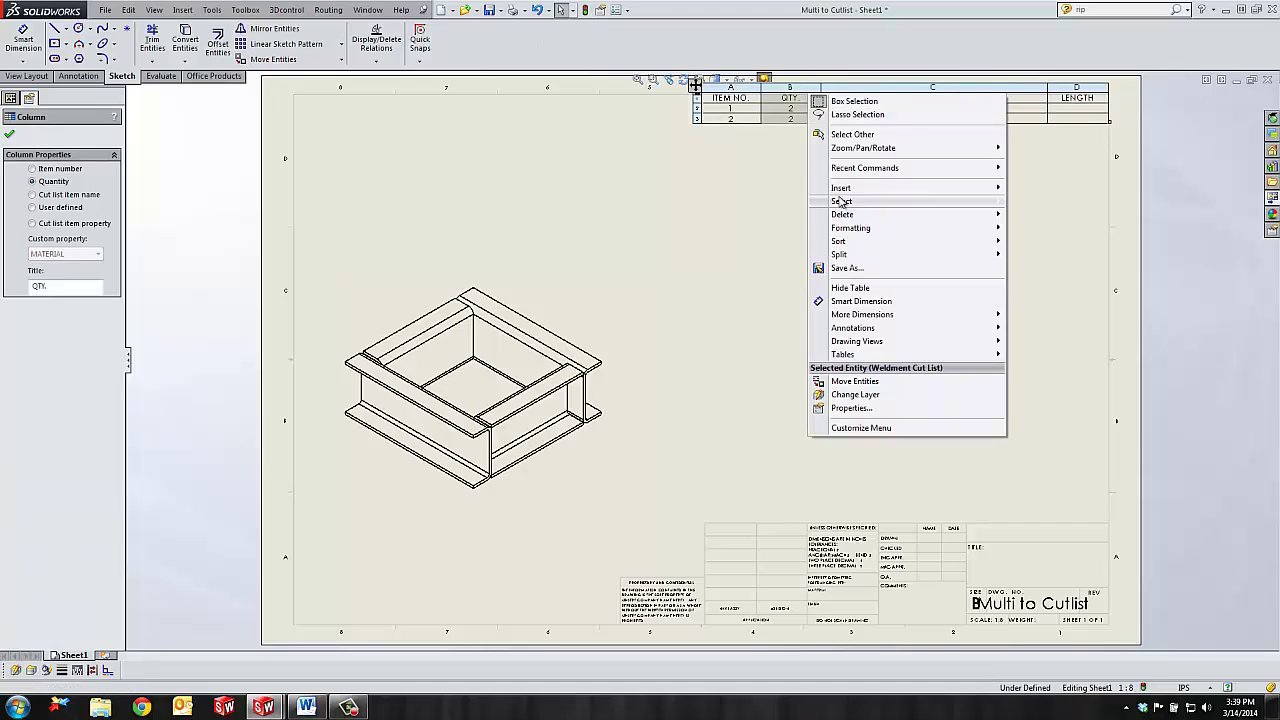
{"action": "mouse_move", "coordinate": [840, 188]}
{"action": "left_click", "coordinate": [773, 189]}
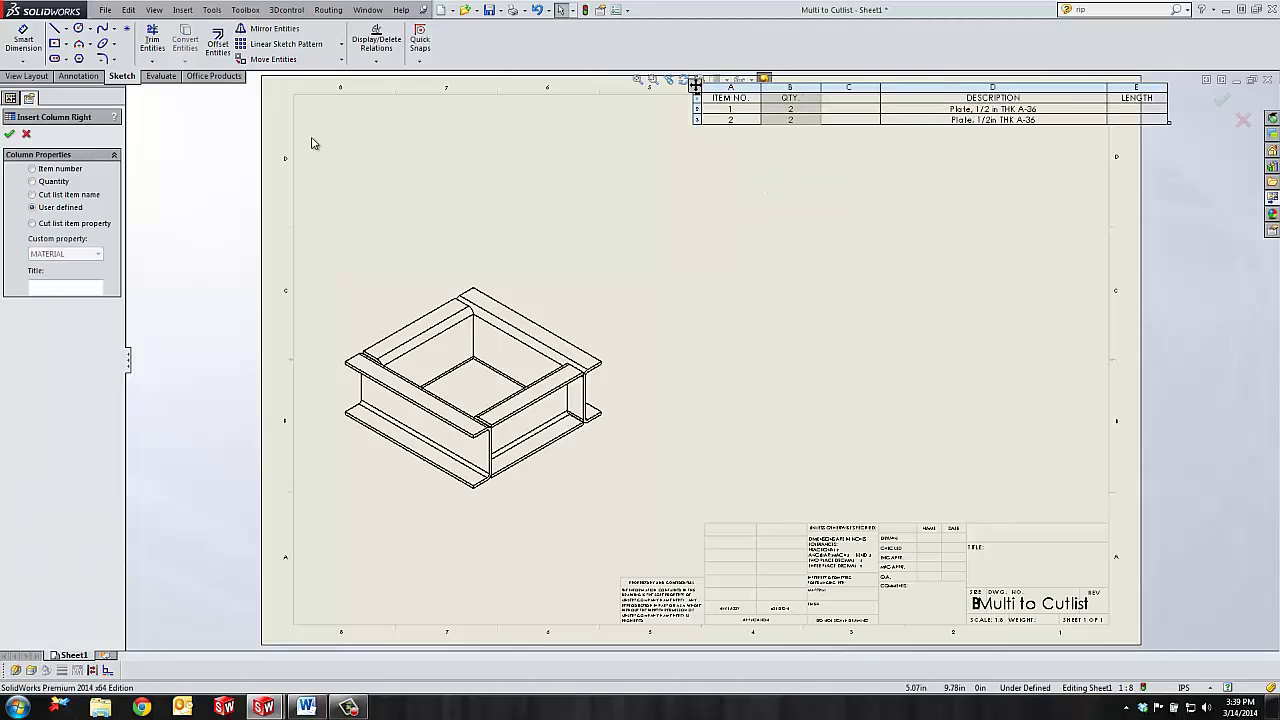
{"action": "left_click", "coordinate": [44, 224]}
{"action": "left_click", "coordinate": [50, 254]}
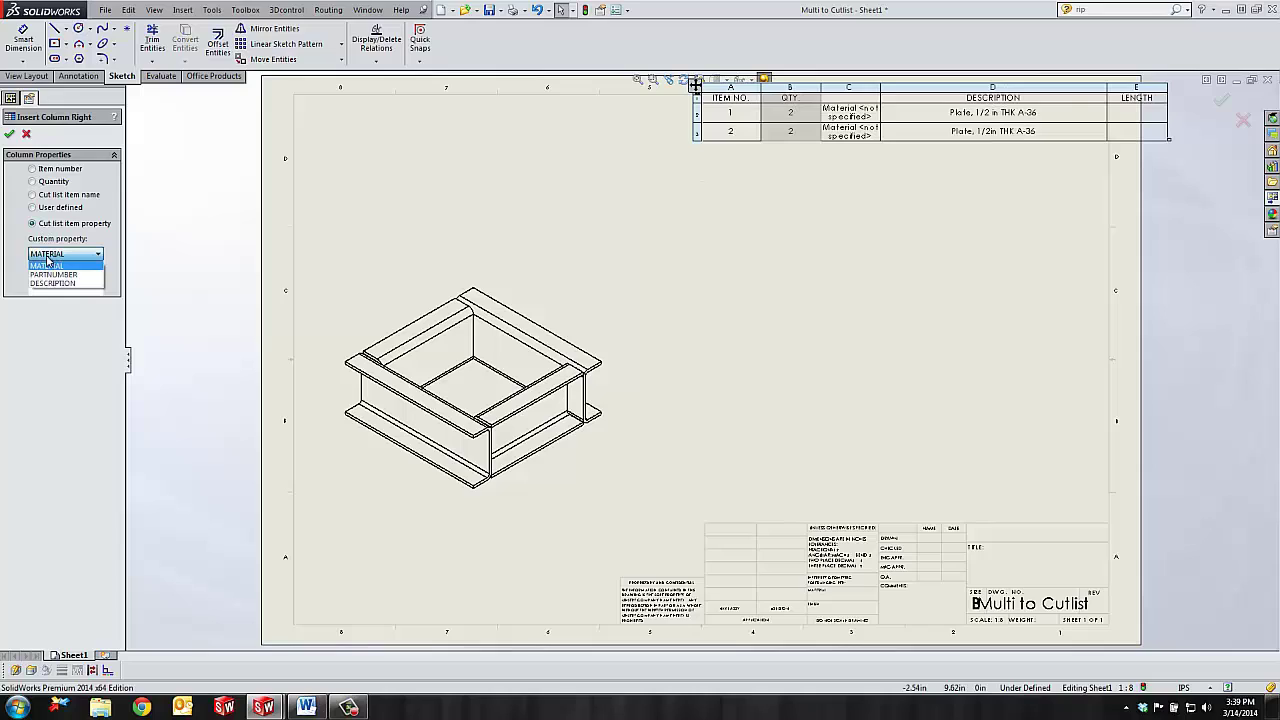
{"action": "left_click", "coordinate": [54, 274]}
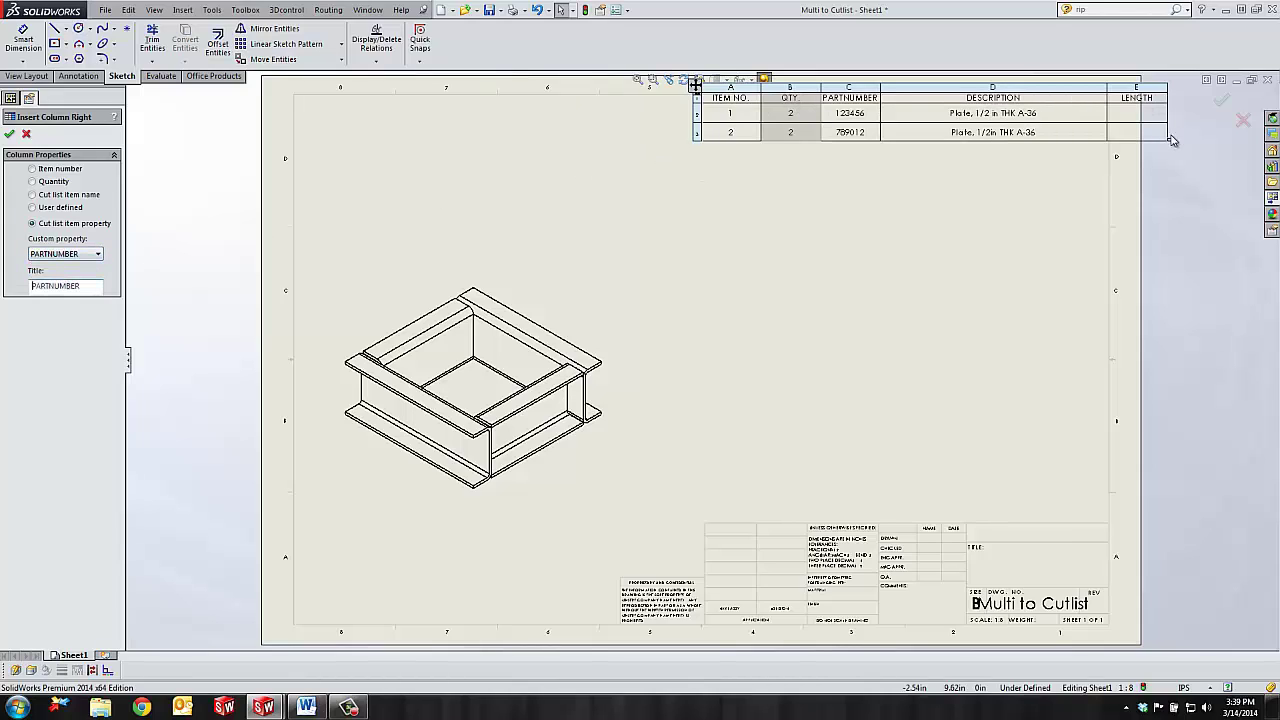
{"action": "left_click", "coordinate": [1222, 100]}
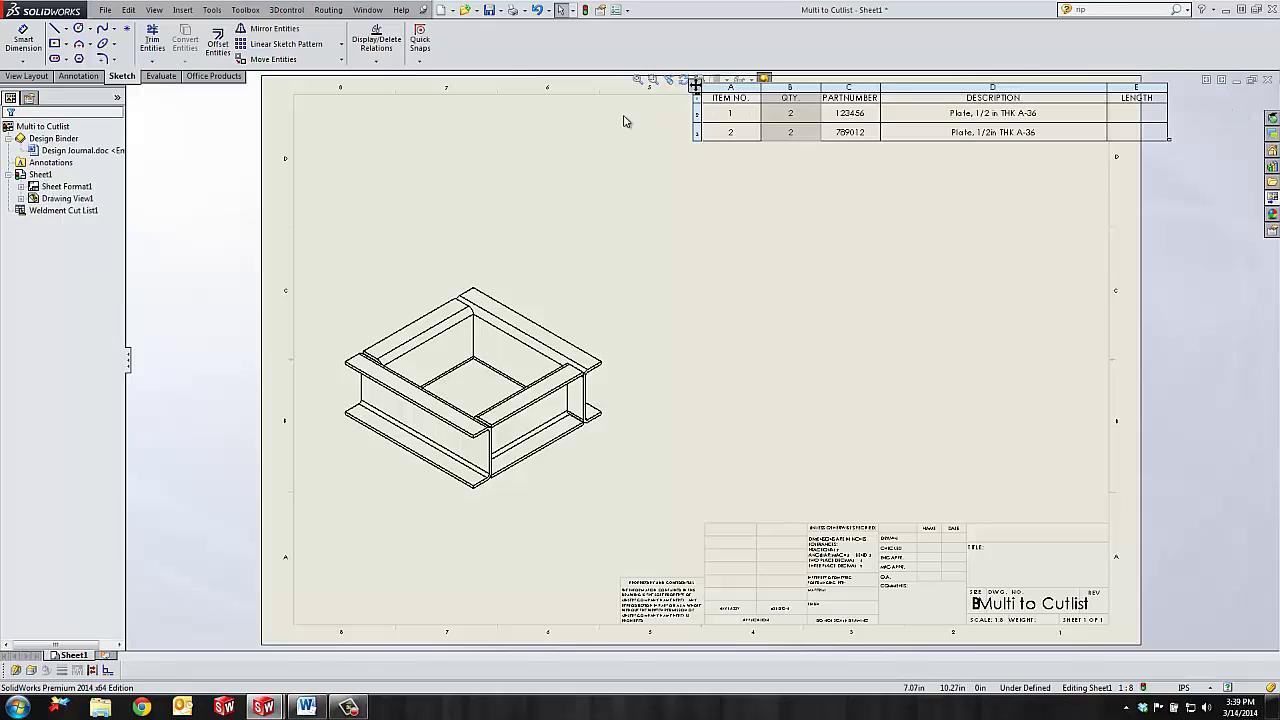
{"action": "left_click_drag", "start_coordinate": [695, 87], "coordinate": [642, 106]}
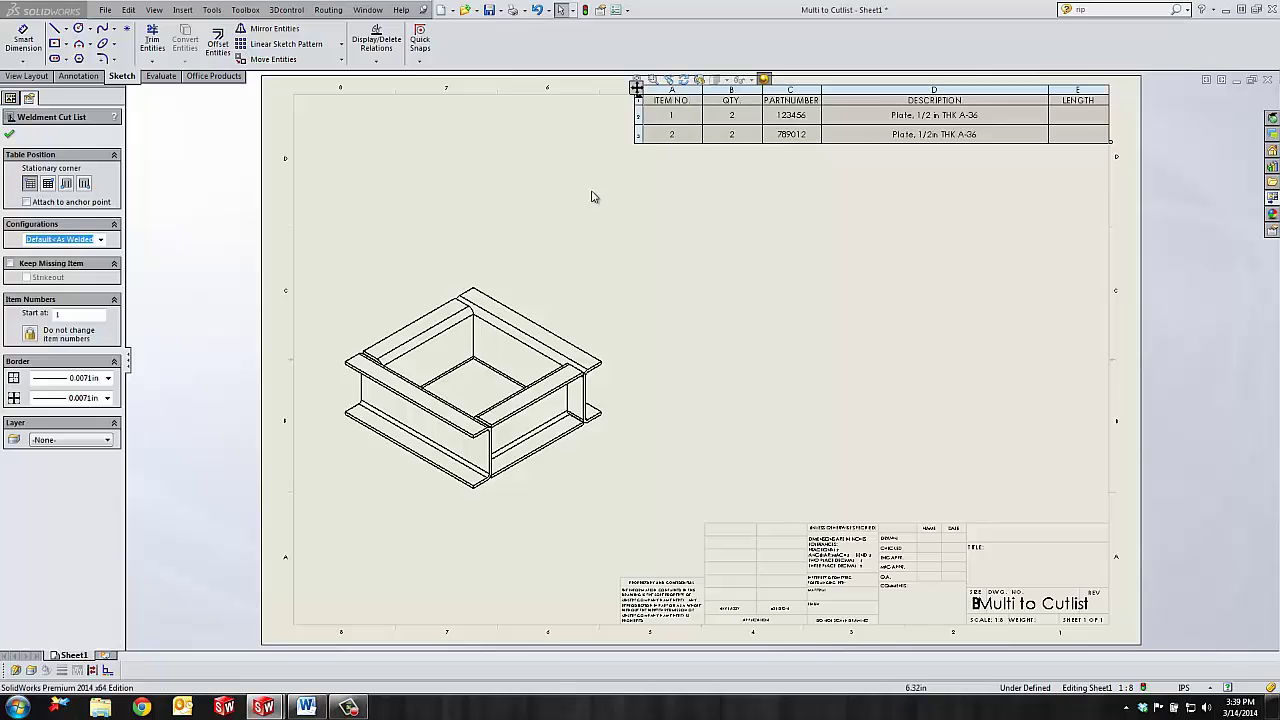
- Confirm the Weldment Cut List table, leaving it inside the sheet border at the top right
{"action": "left_click", "coordinate": [584, 201]}
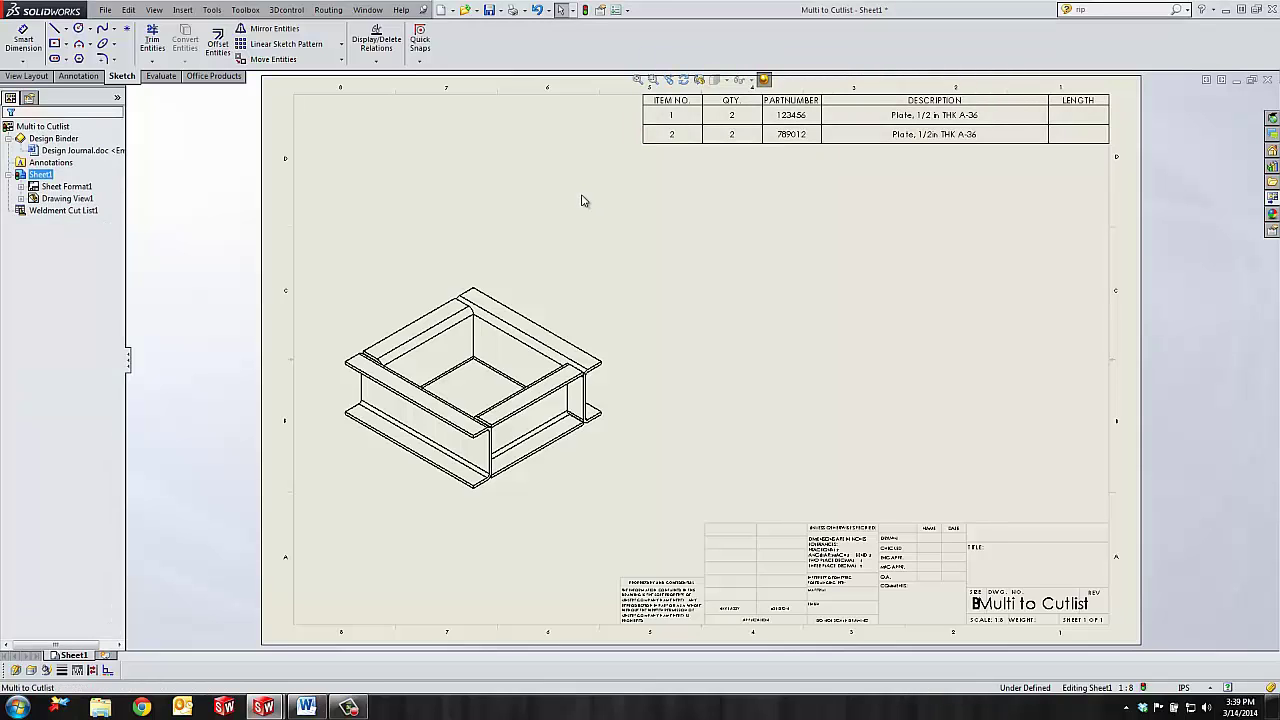